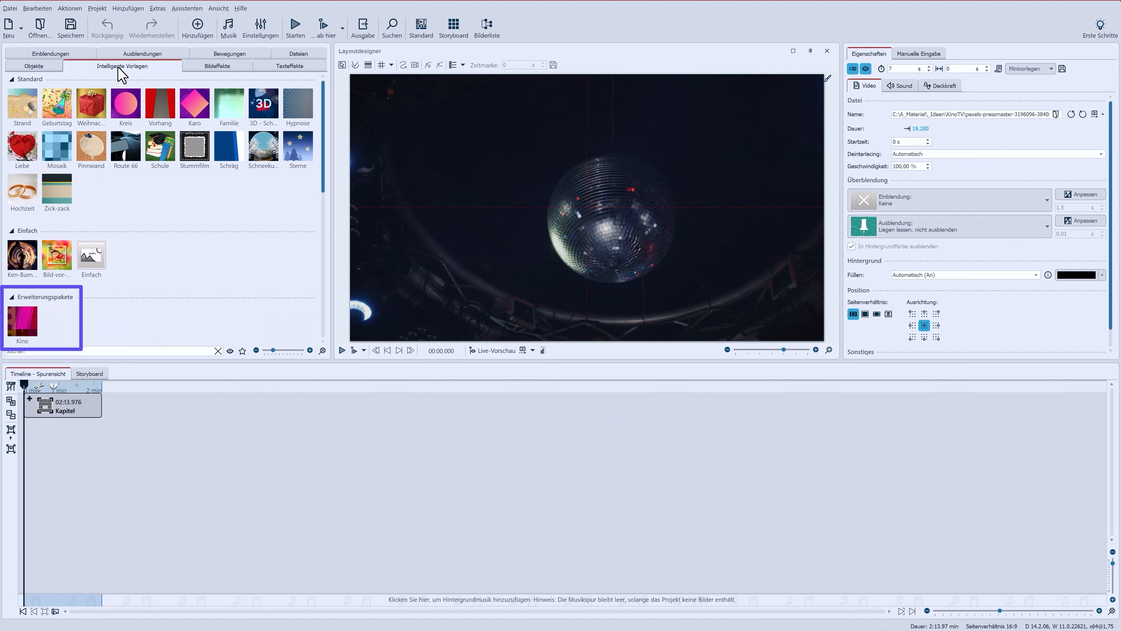
- Filter the object library for "Kino" and browse the matching backgrounds, sounds, effects and decorations
click(30, 67)
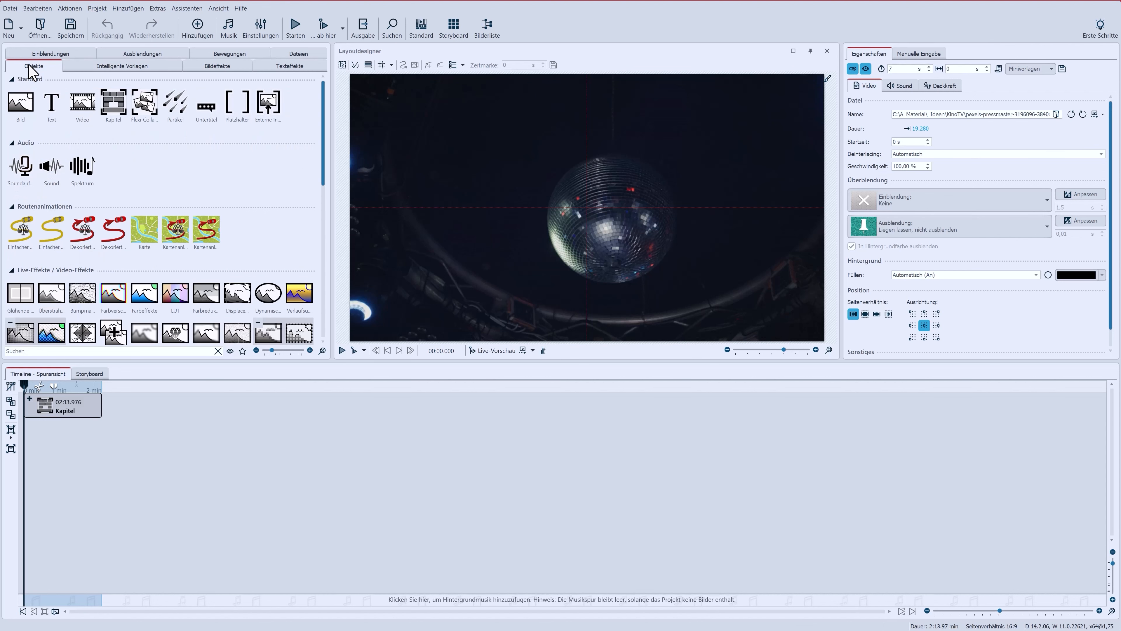
click(49, 352)
text(Kino)
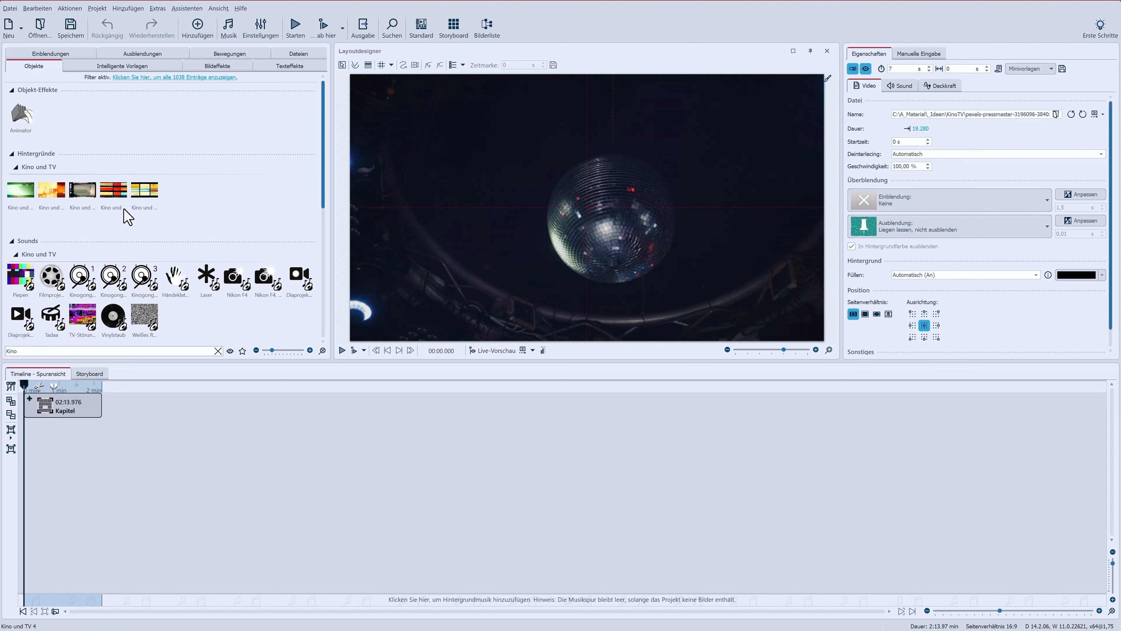
scroll(127, 216, down, 5)
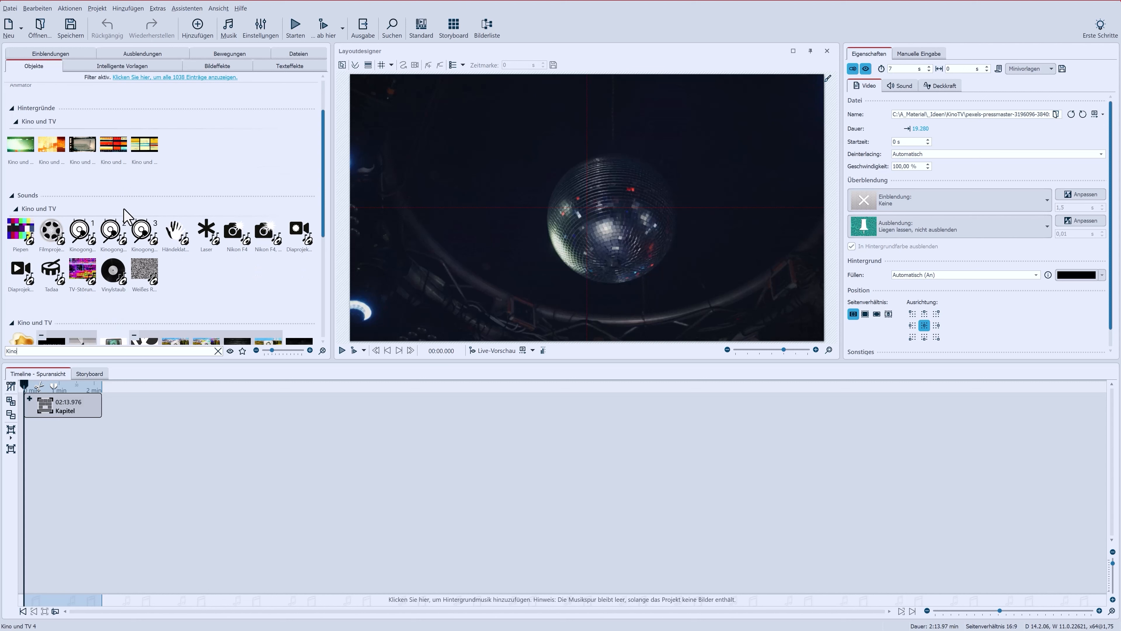
scroll(124, 209, down, 1)
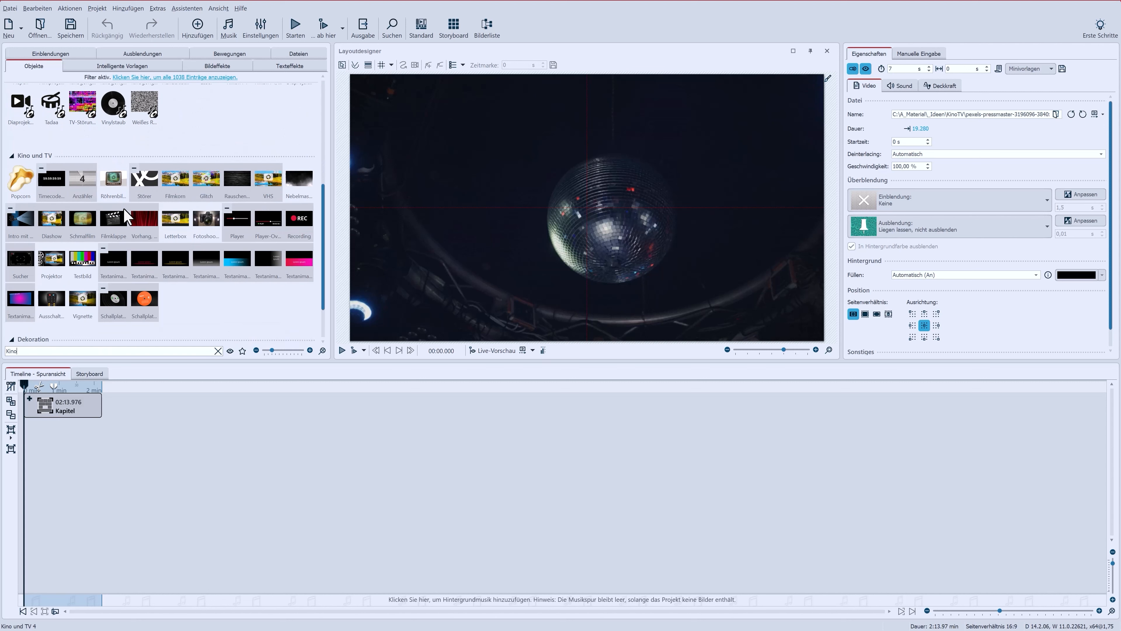
scroll(127, 216, down, 1)
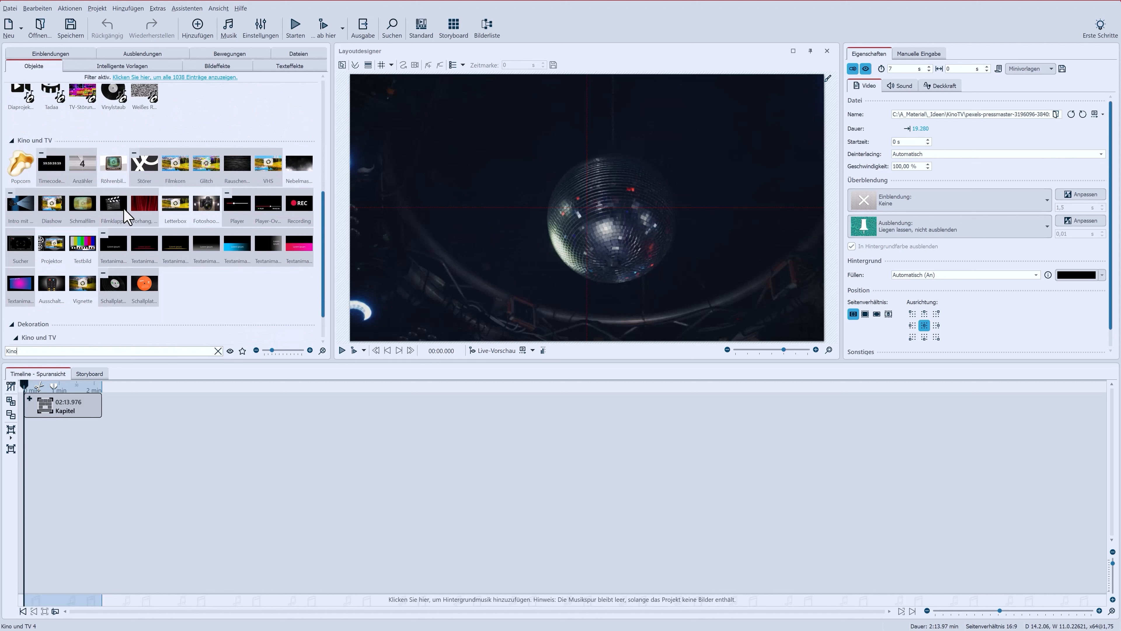
scroll(127, 216, down, 3)
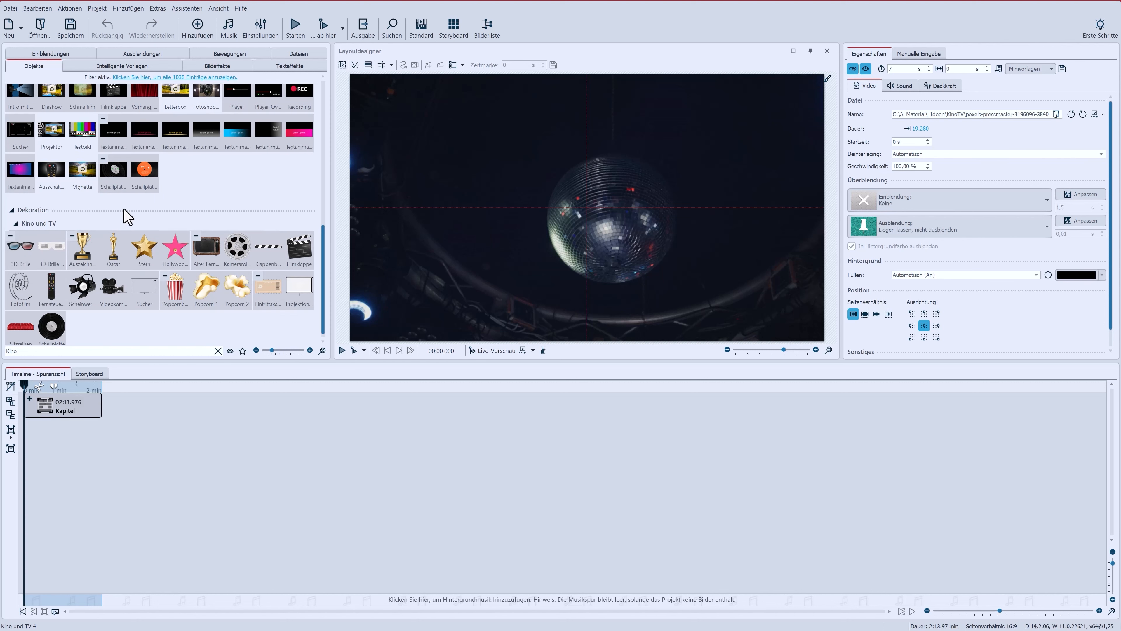
scroll(127, 216, down, 1)
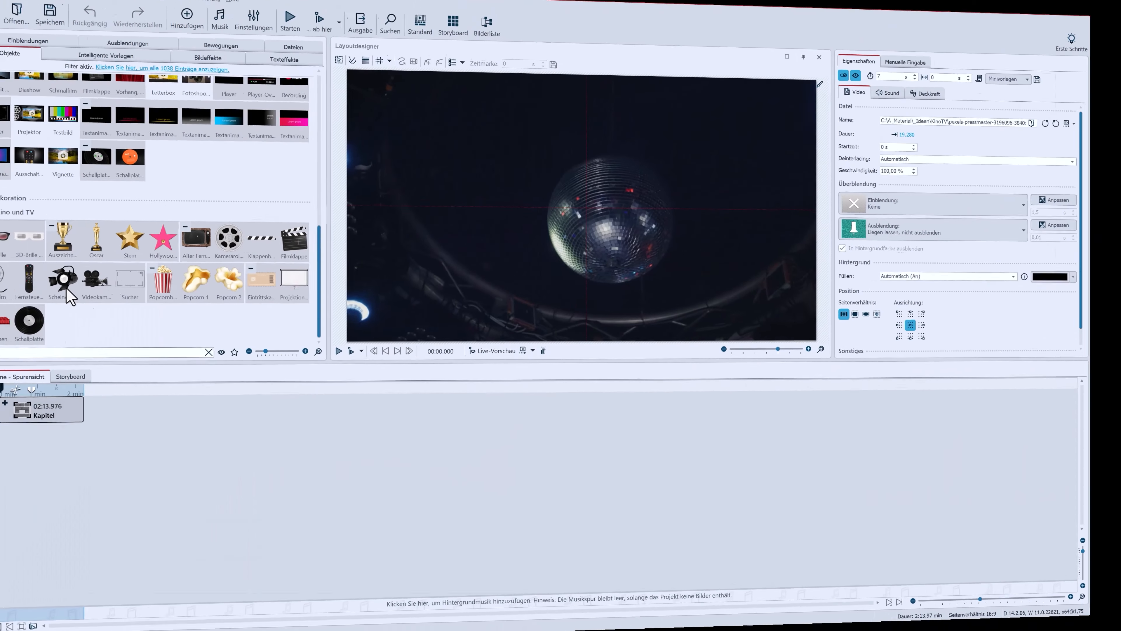
- Expand the chapter in the timeline and activate the proxy video for its first clip
click(29, 398)
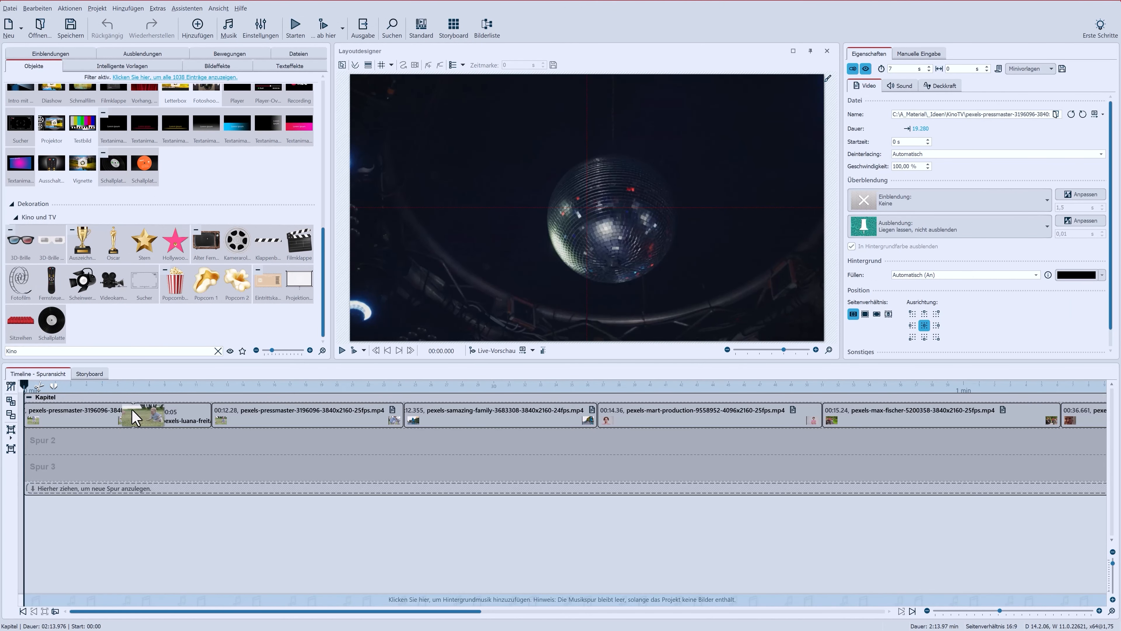
click(140, 415)
click(88, 418)
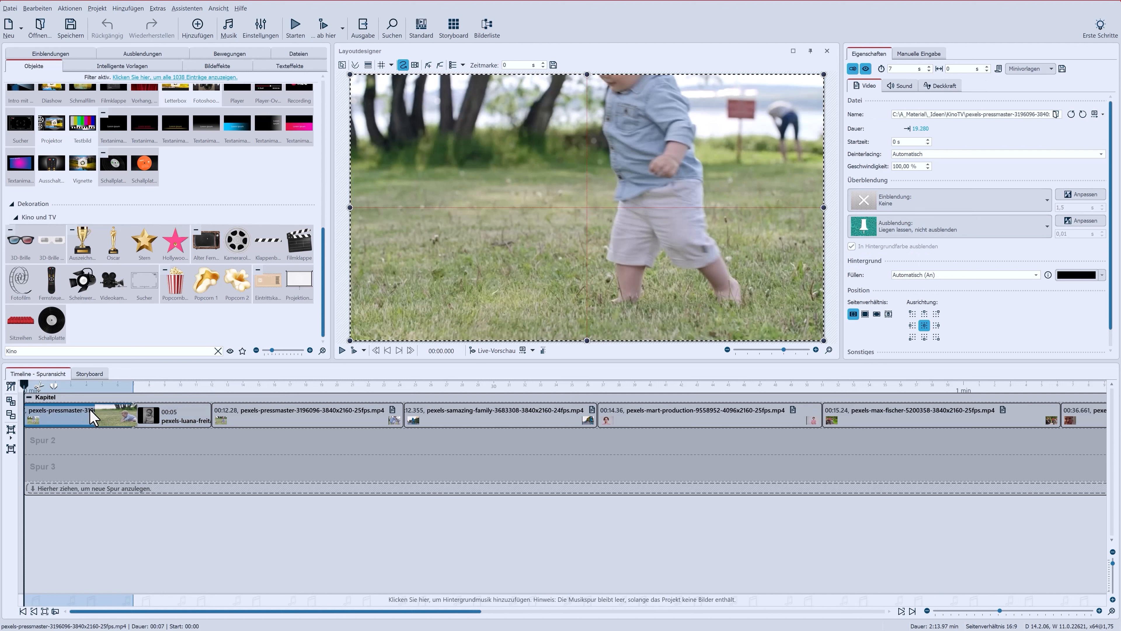
click(1094, 113)
click(1102, 115)
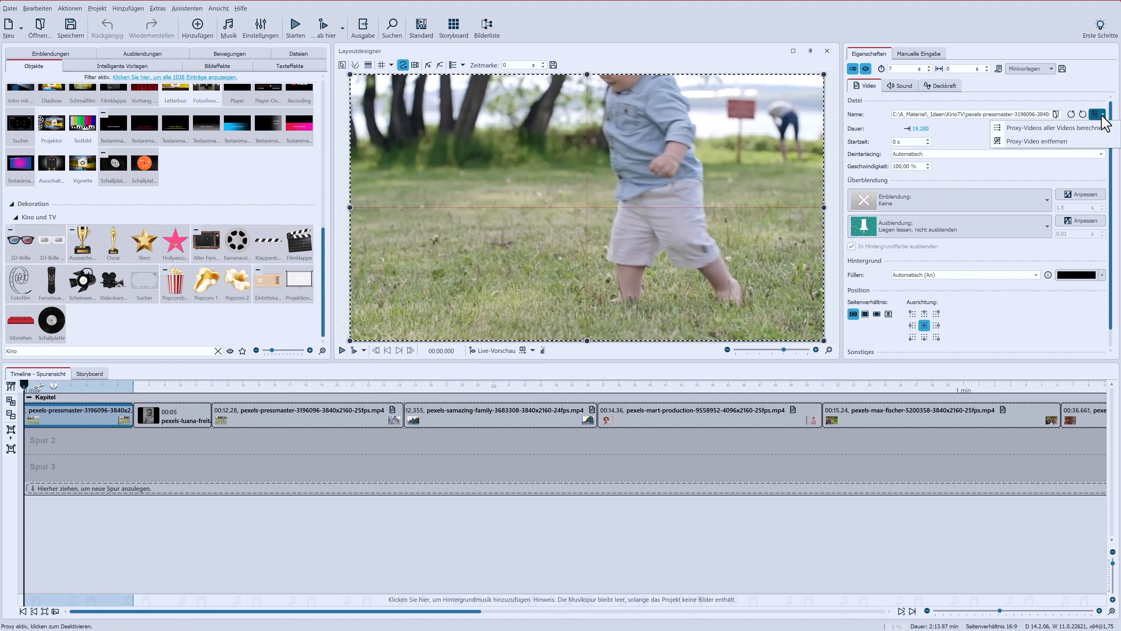
click(1102, 129)
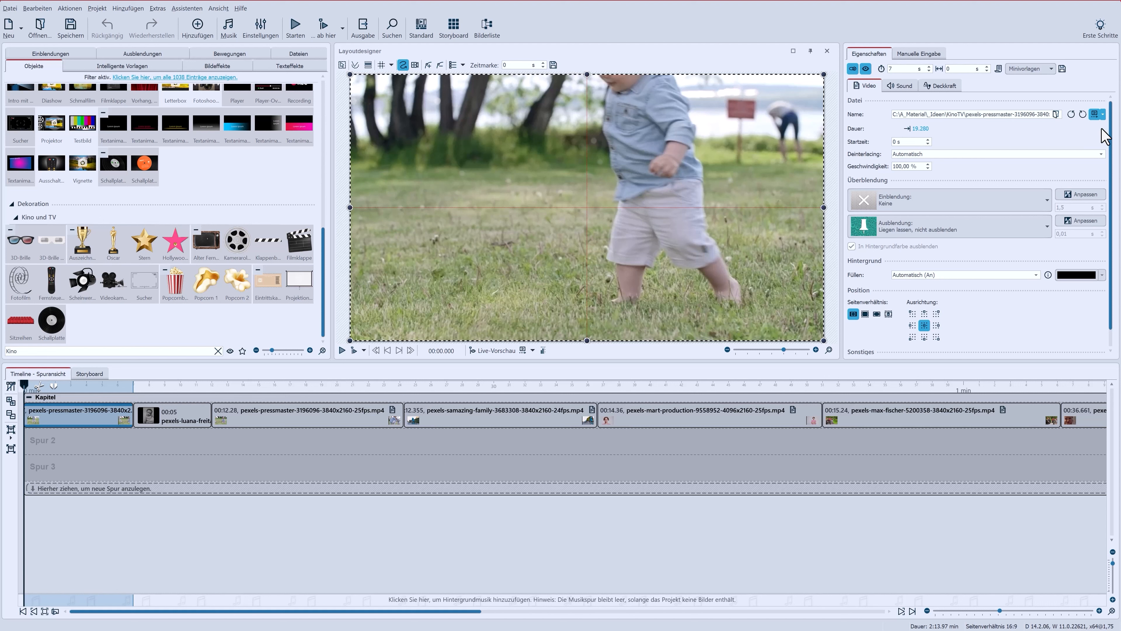
- Insert the Projektor effect at the start of the chapter, before the first clip, and preview it
scroll(141, 331, up, 1)
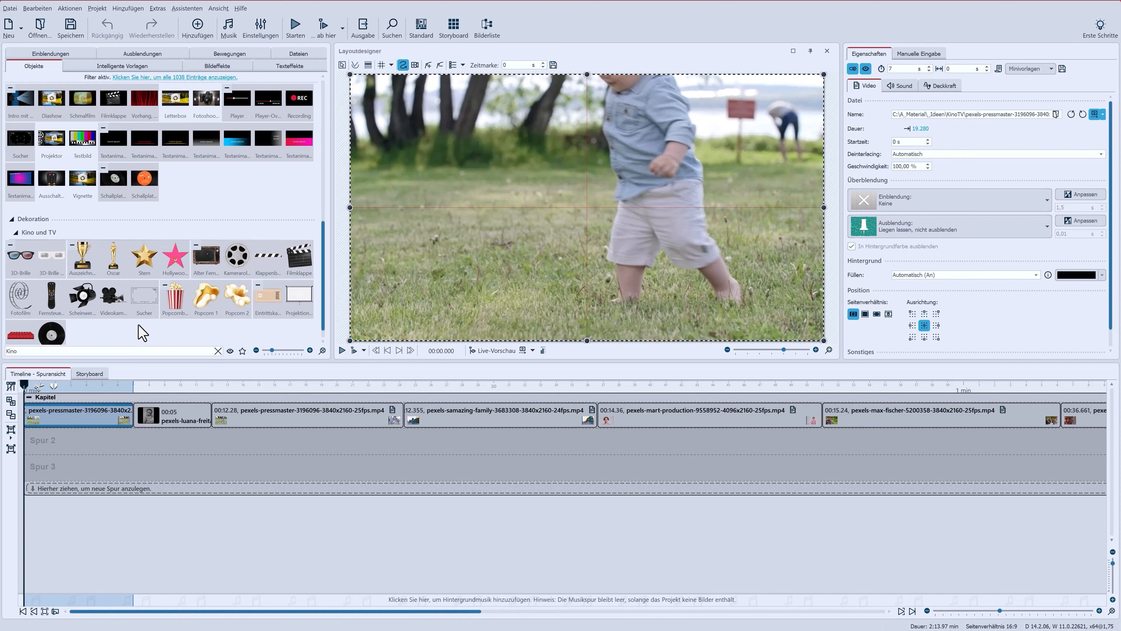
scroll(141, 332, up, 5)
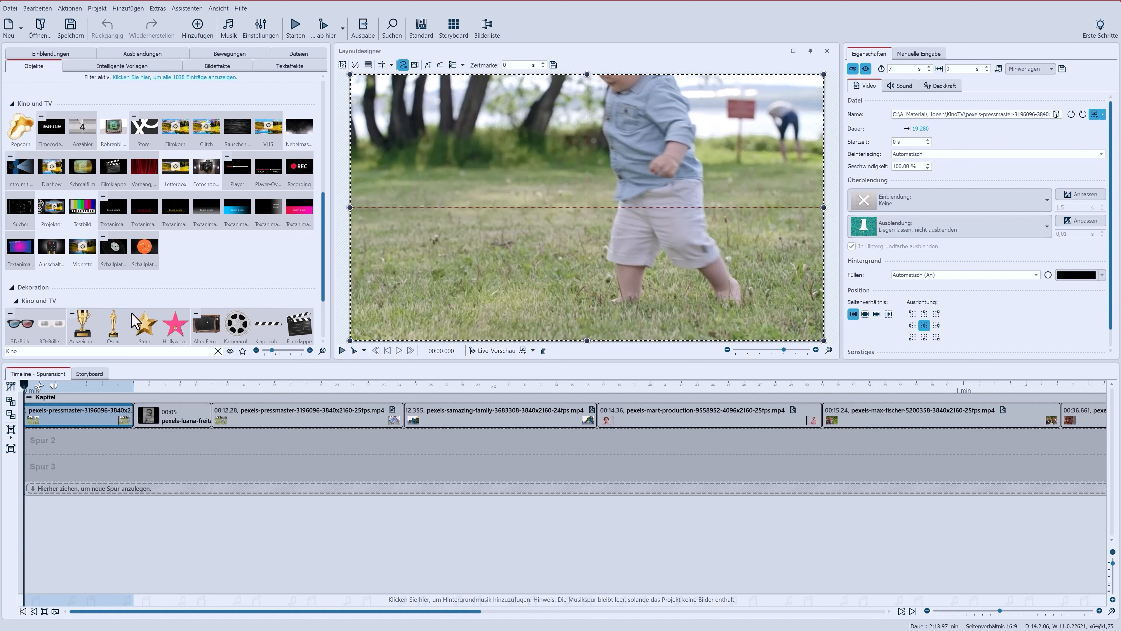
drag(50, 207, 29, 418)
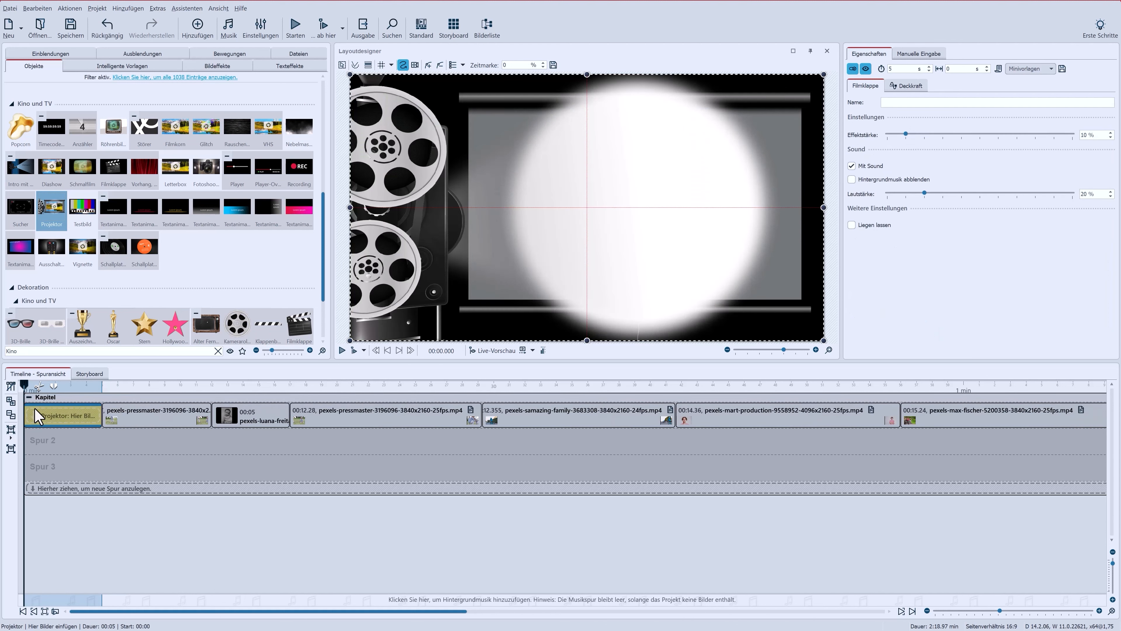
click(342, 350)
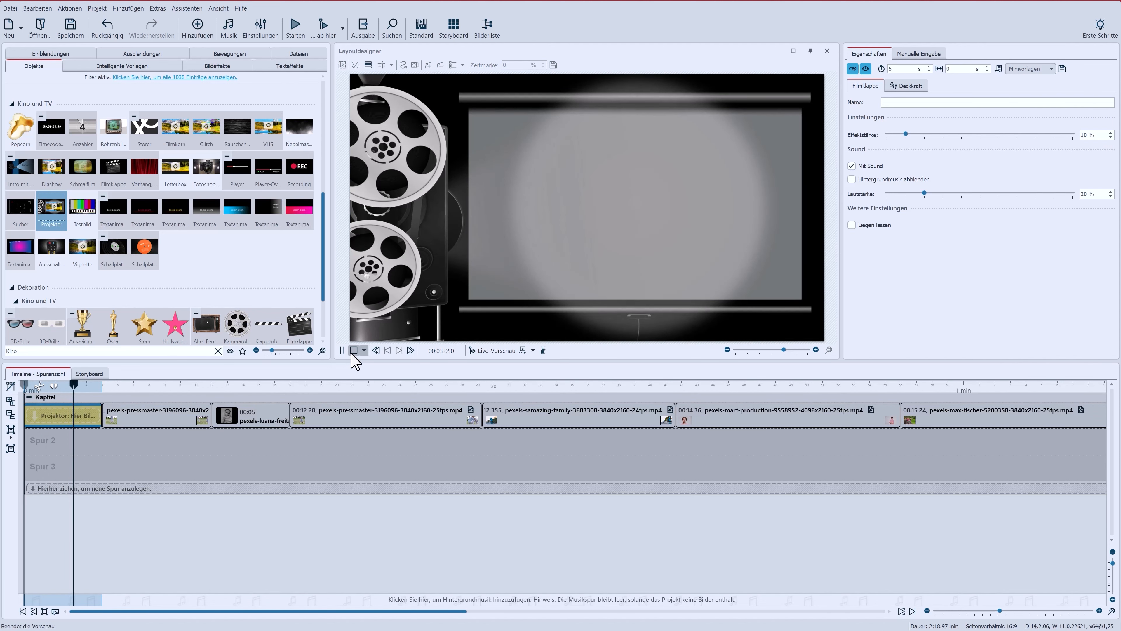
click(353, 350)
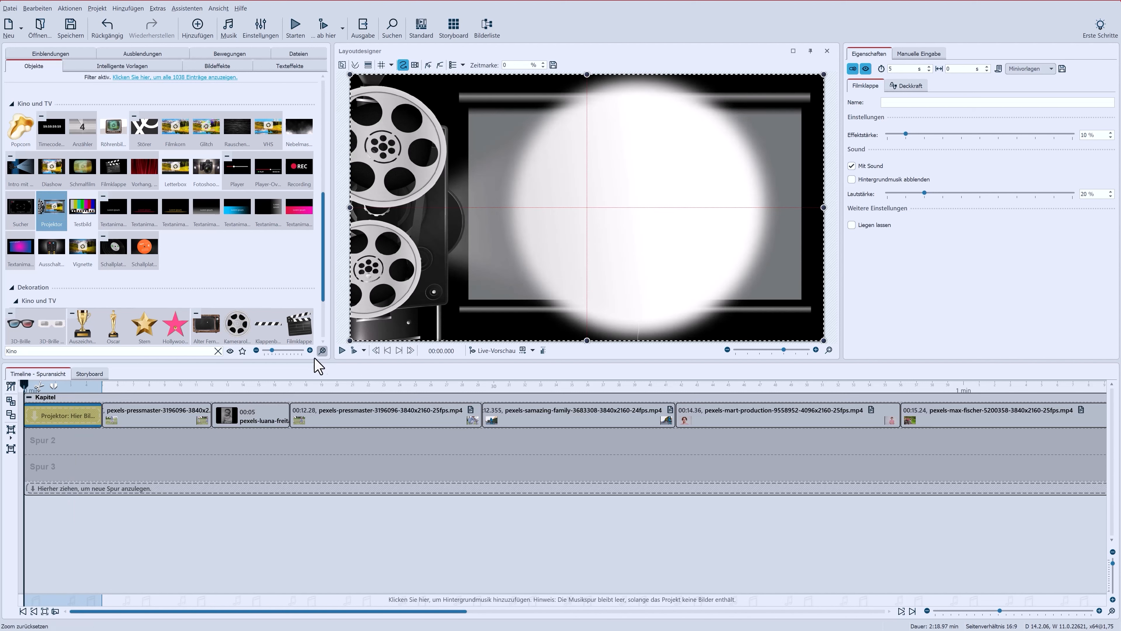
- Find the Text object in the library, place it inside the Projektor effect and enter "Laufen lernen" as its text
drag(71, 352, 2, 350)
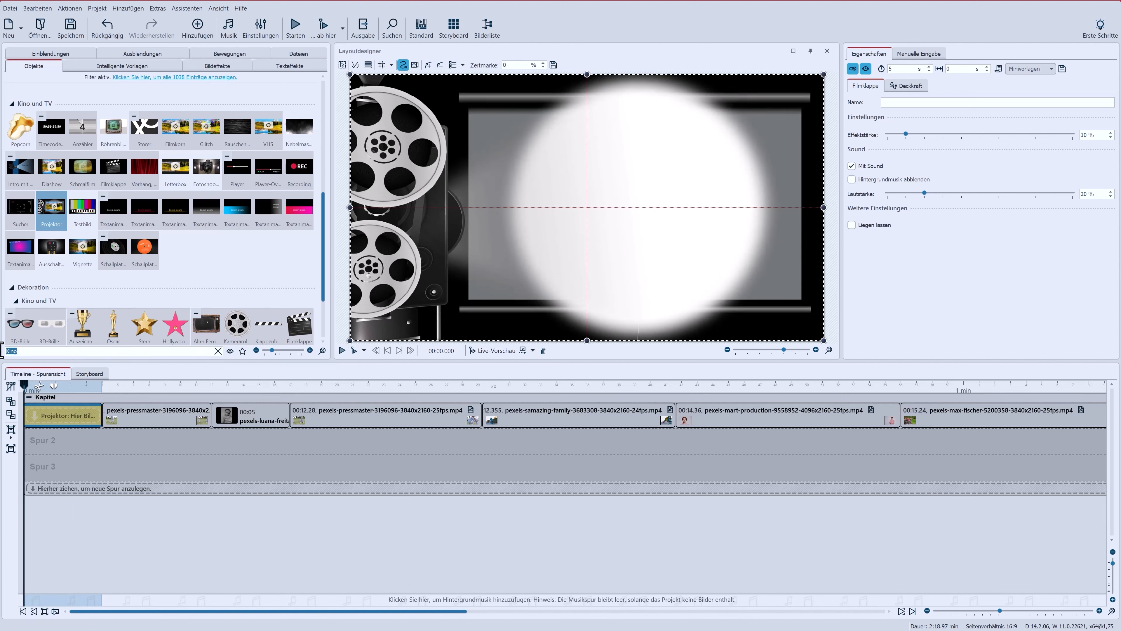
text(text)
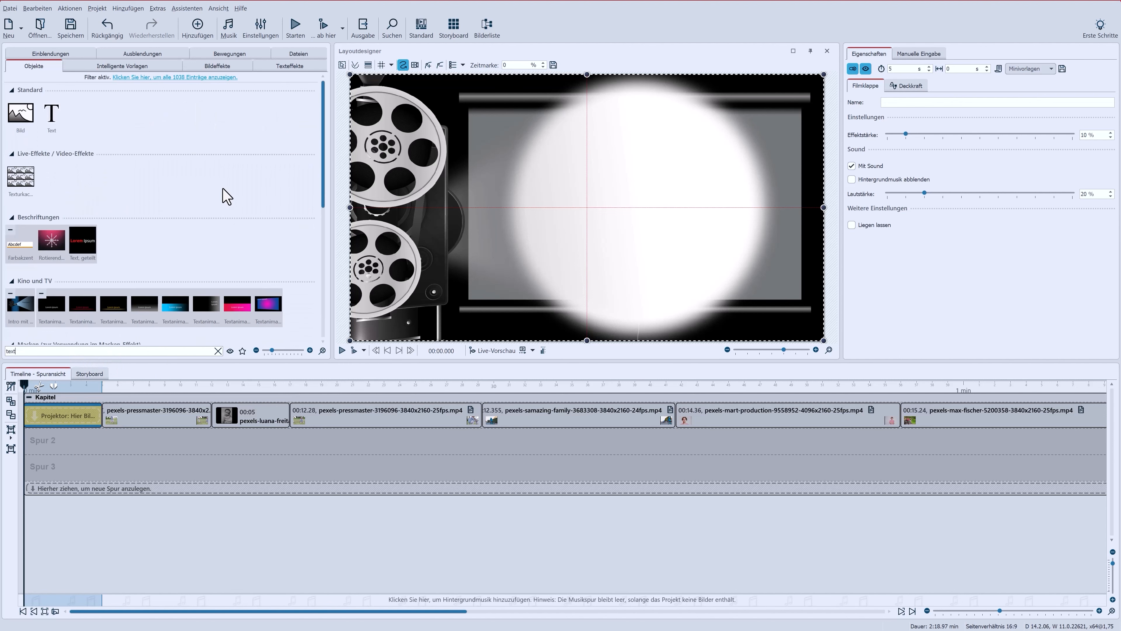
drag(53, 122, 64, 424)
drag(900, 133, 816, 131)
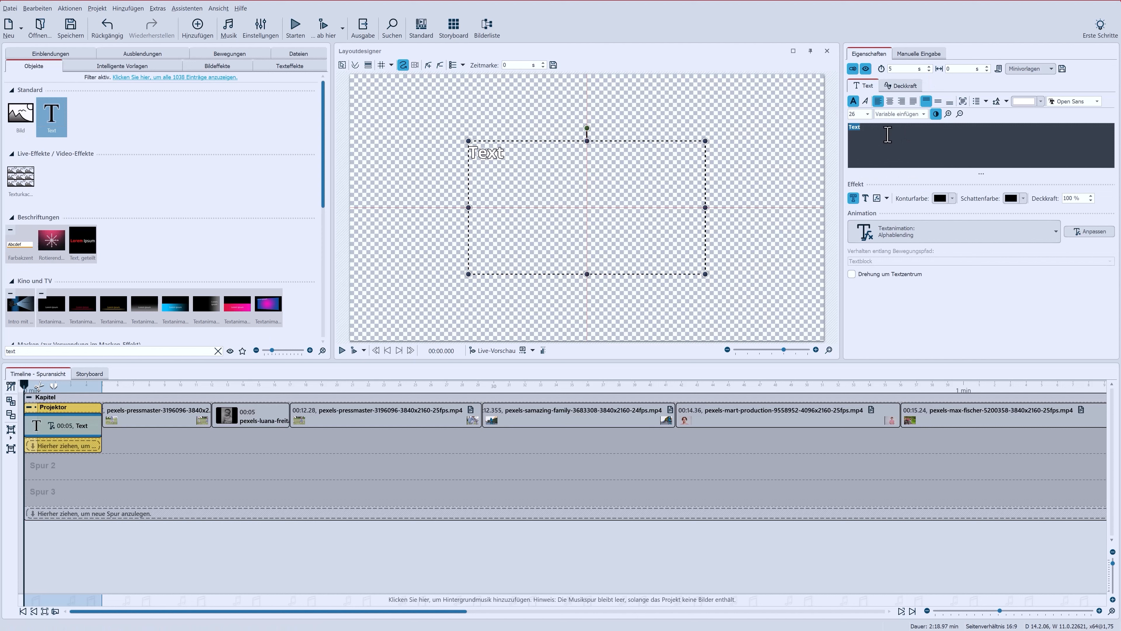
text(Laufen lernen)
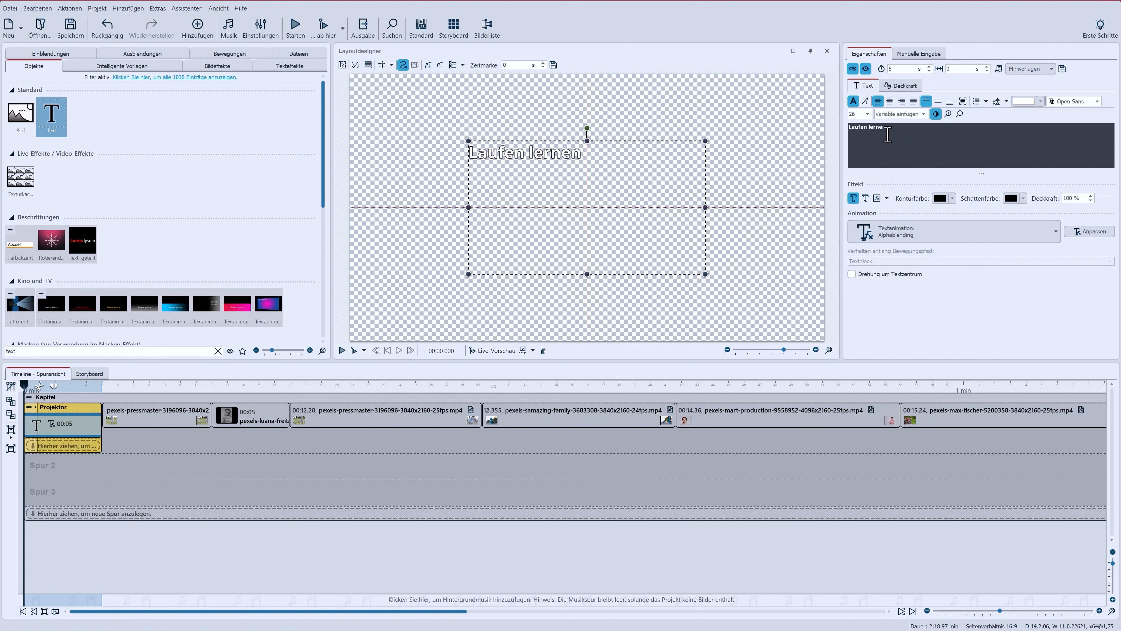
- Centre the "Laufen lernen" text horizontally and vertically in its frame and set its font size to 48
drag(898, 130, 849, 129)
click(890, 101)
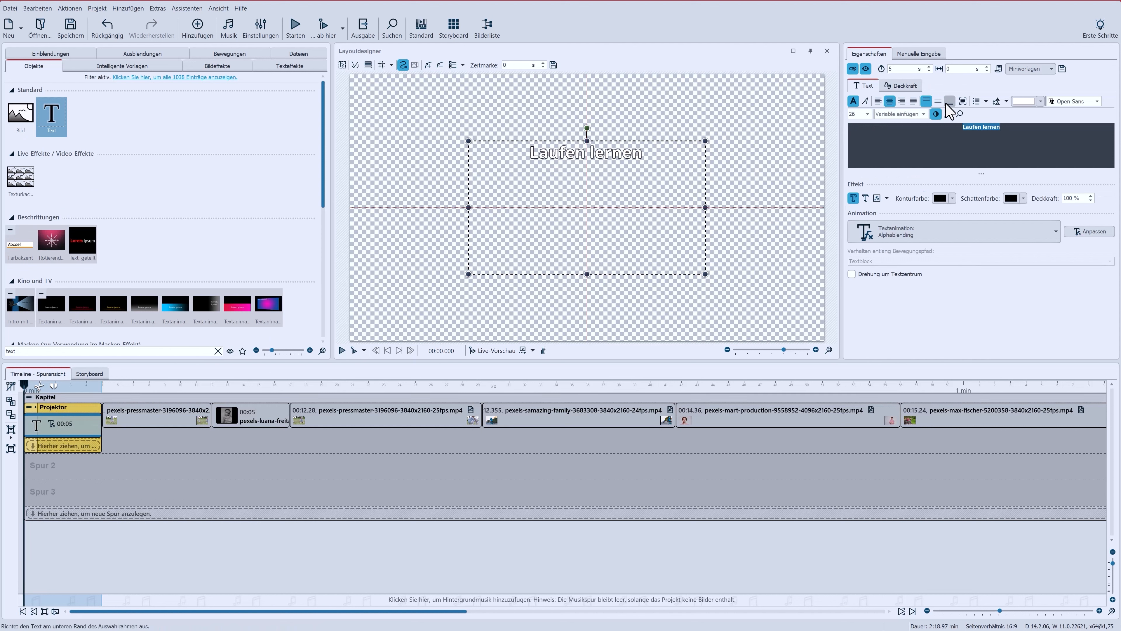
click(938, 101)
click(867, 114)
click(856, 189)
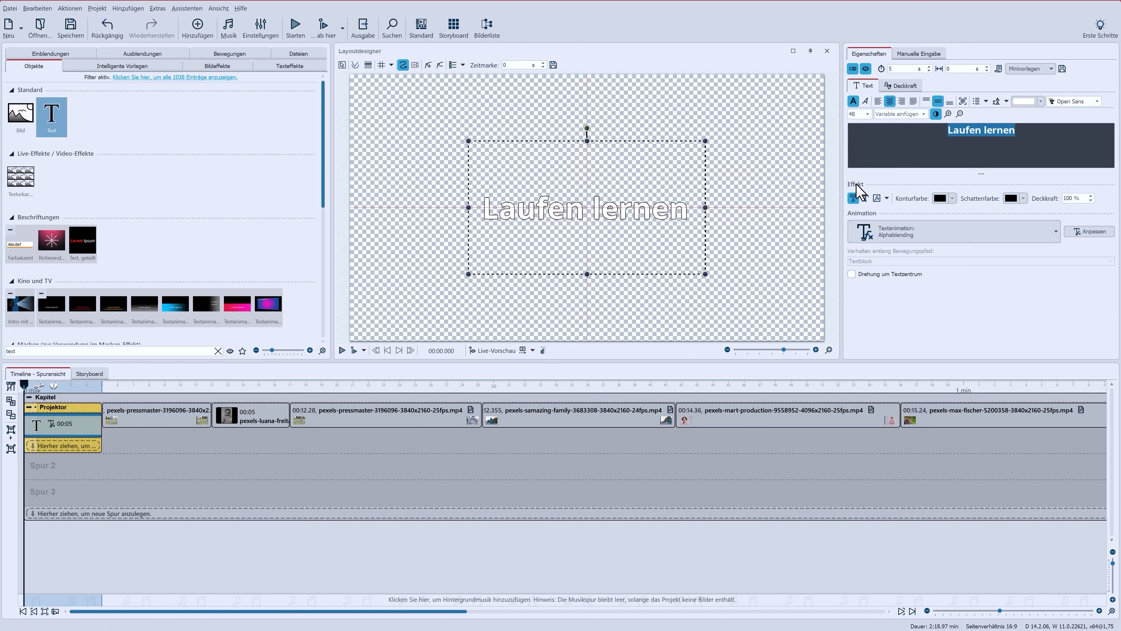
- Restyle the "Laufen lernen" title as dark grey text without an outline and preview it
click(854, 197)
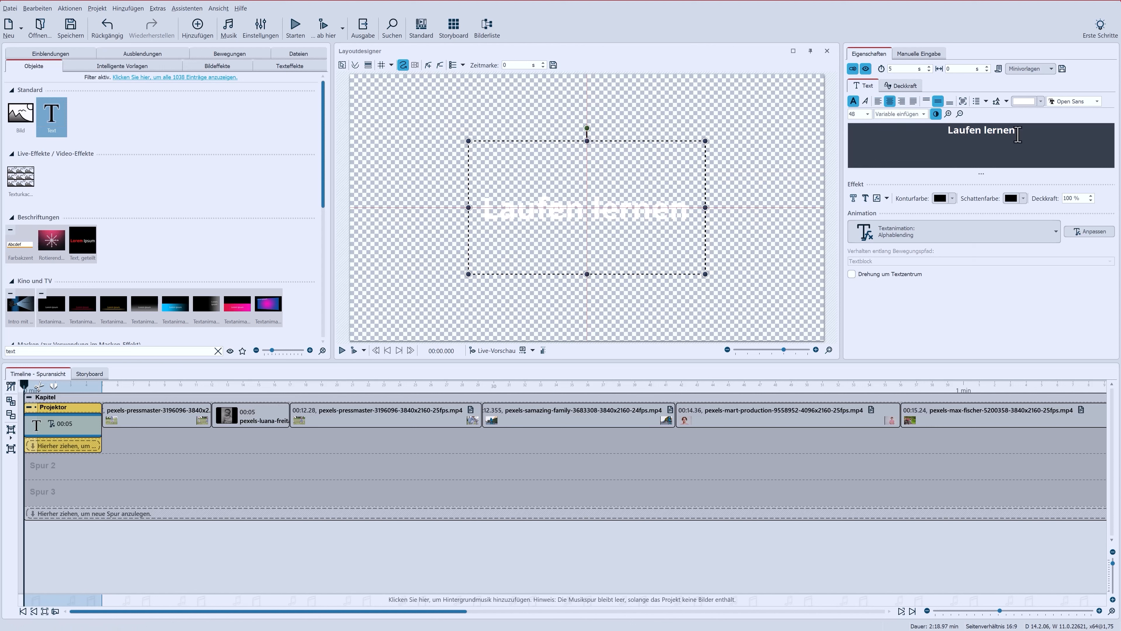
click(1018, 102)
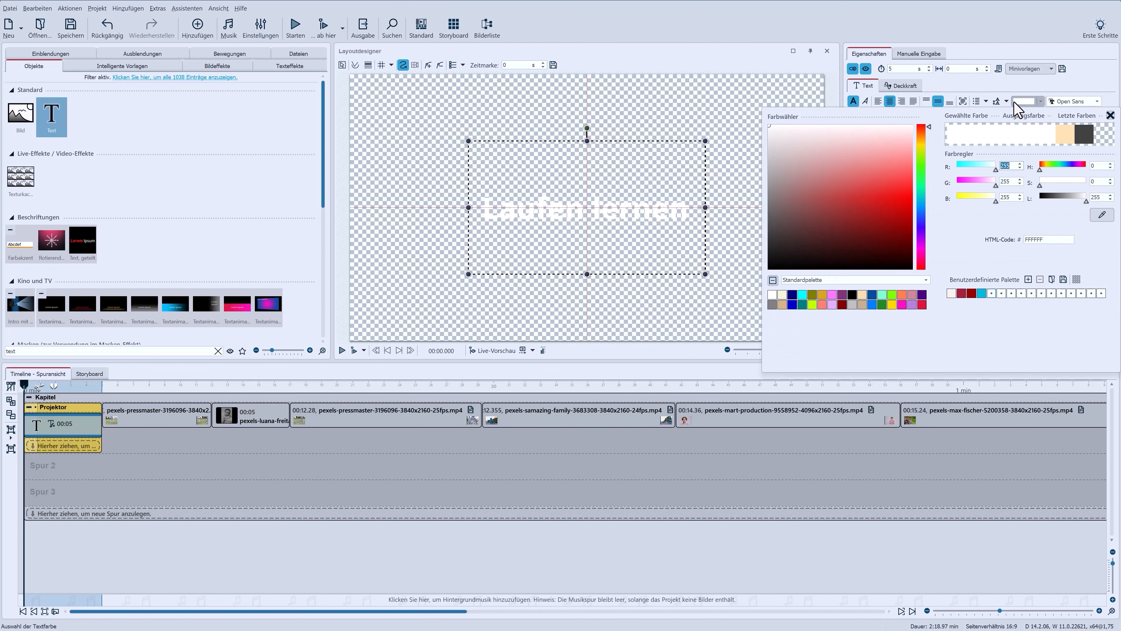
click(1085, 133)
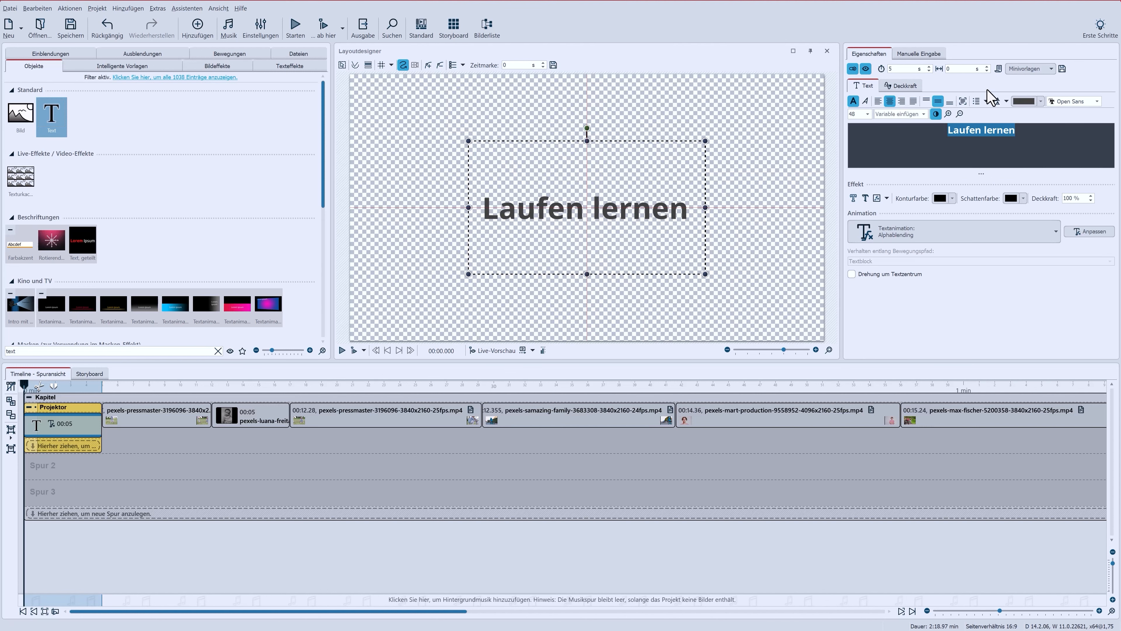
click(343, 351)
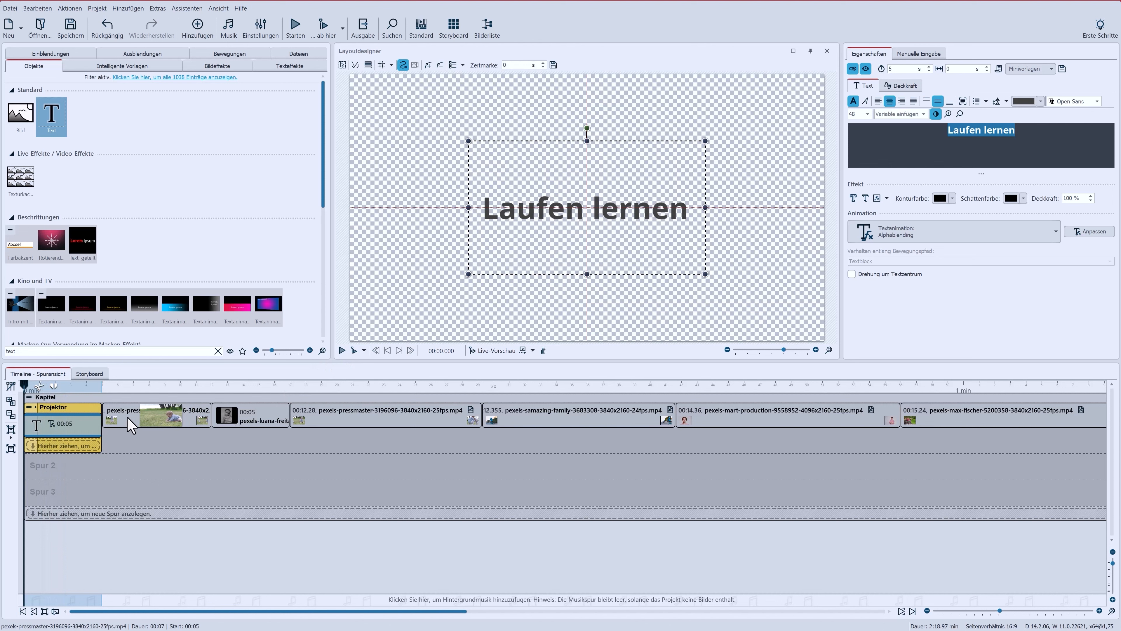
- Put the first video clip inside Projektor above the text, with the text extended to 7 s, and preview the result
drag(130, 425, 53, 426)
click(120, 457)
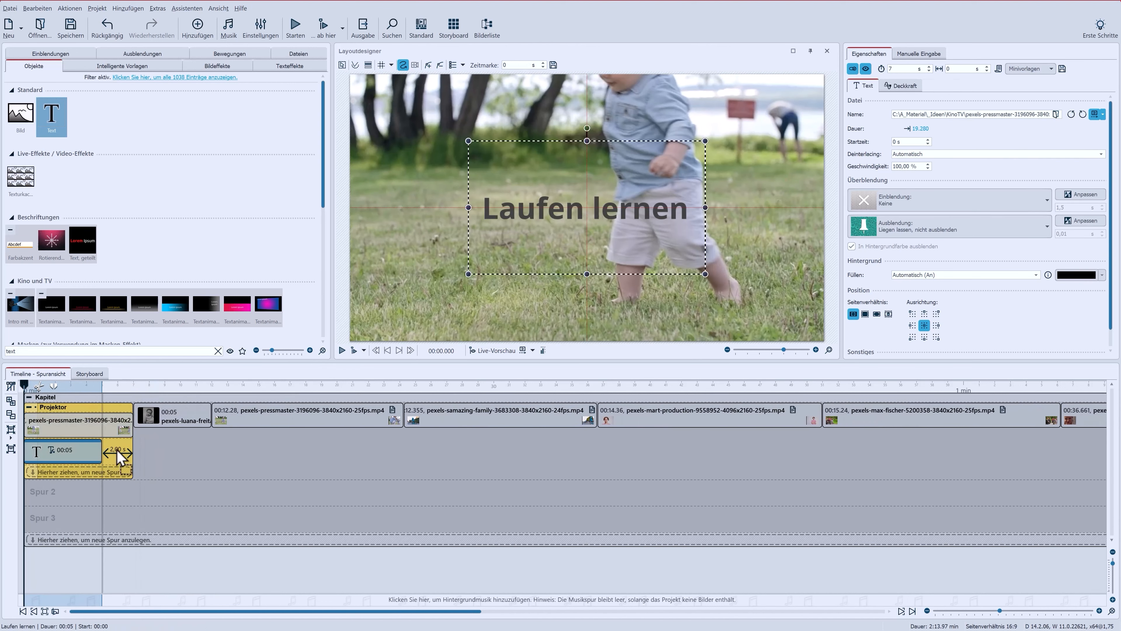
drag(120, 457, 132, 458)
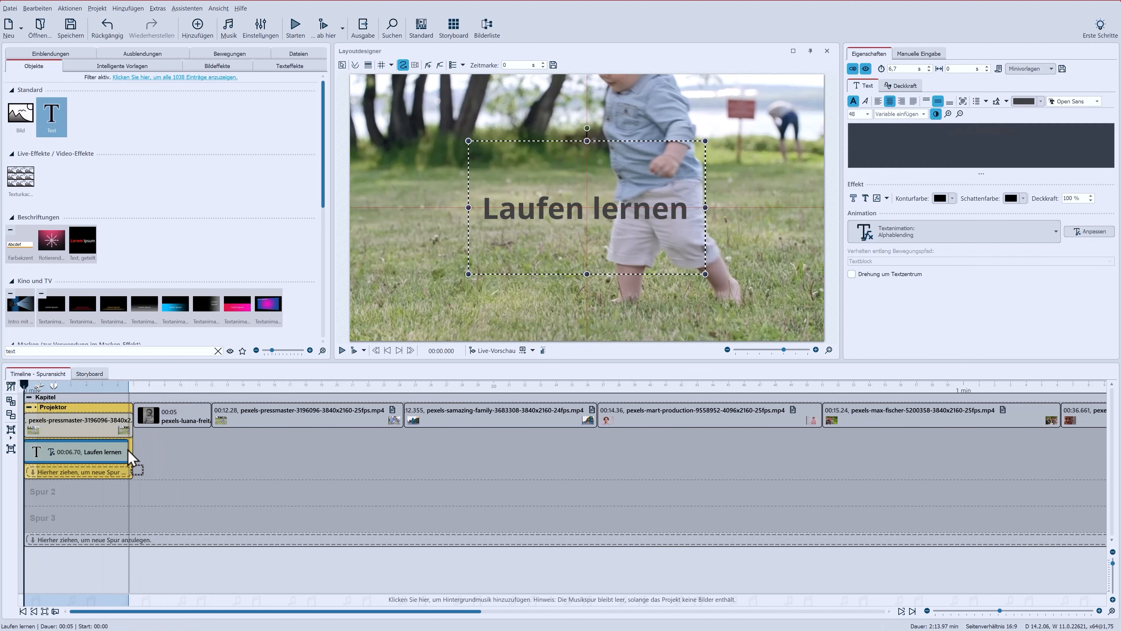
click(342, 351)
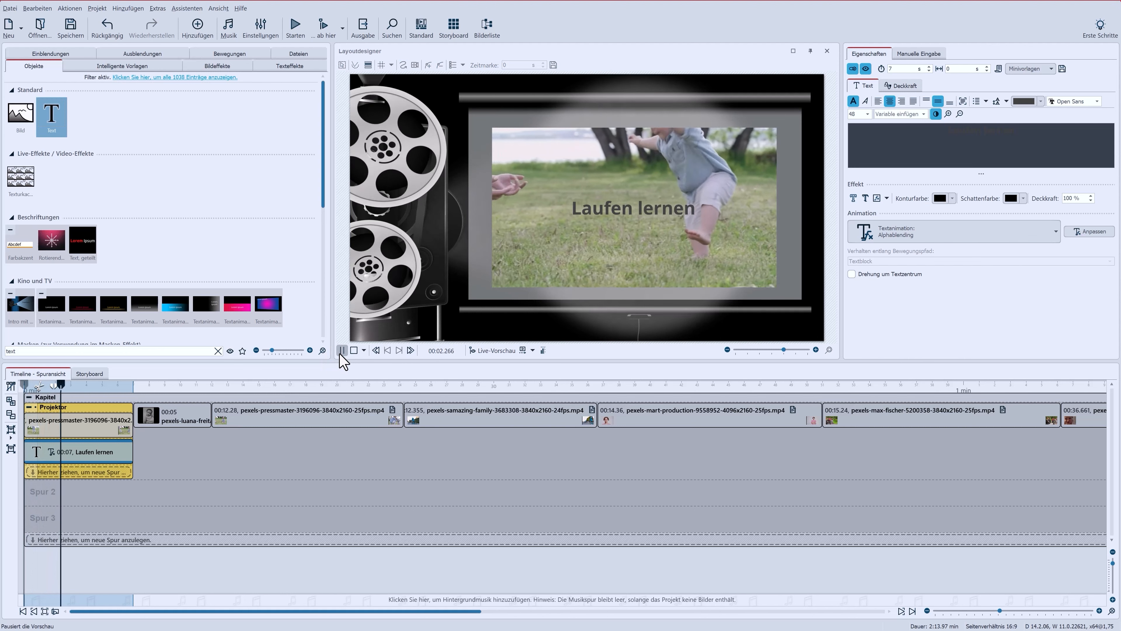
click(354, 350)
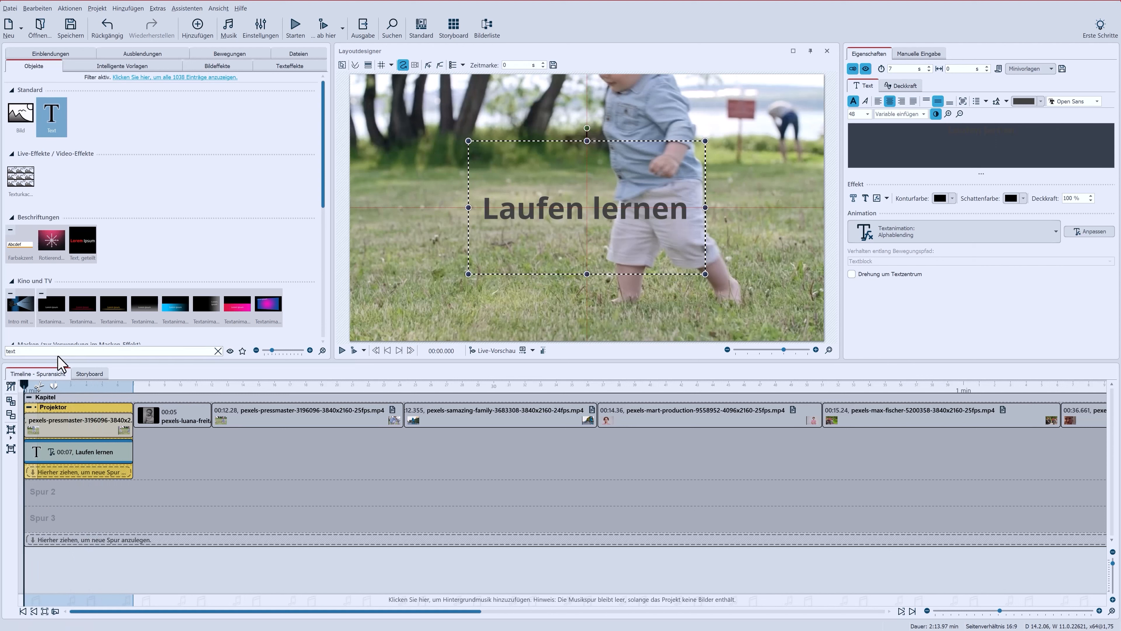
- Find the Schmalfilm effect under "kino", apply it to the video clip inside Projektor and preview the combination
text(kino)
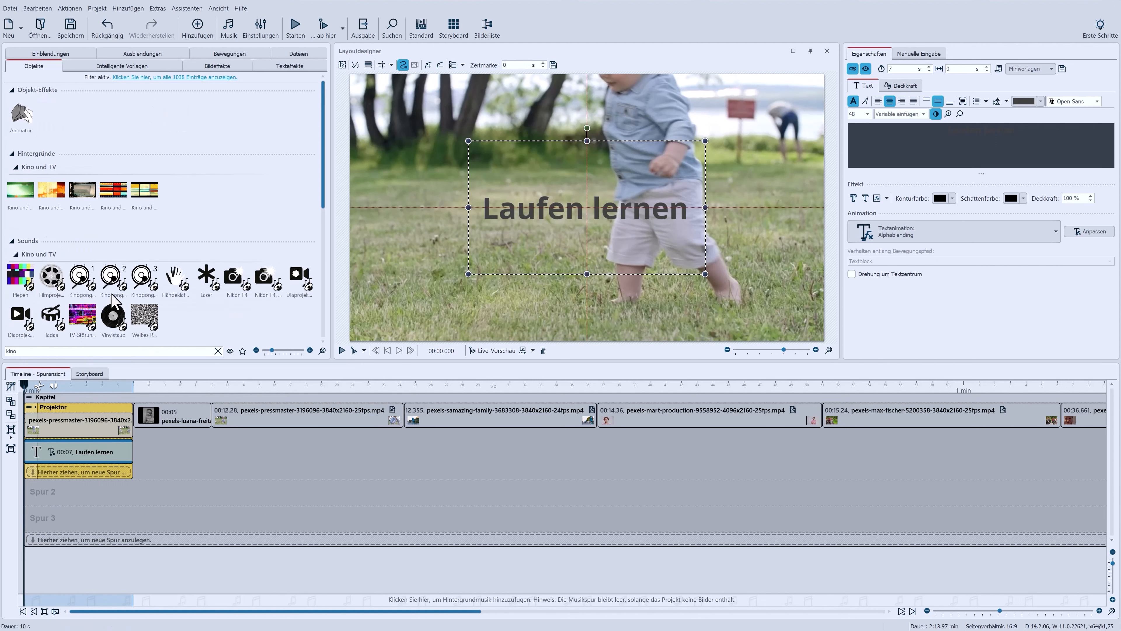
scroll(113, 302, down, 4)
scroll(113, 305, down, 1)
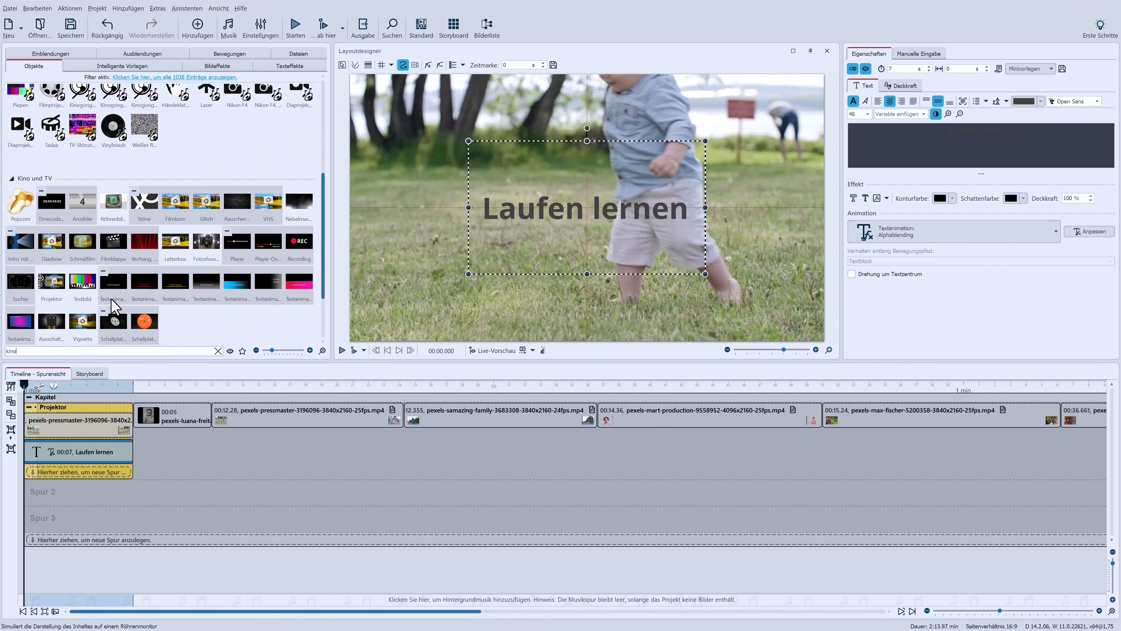
drag(76, 256, 80, 432)
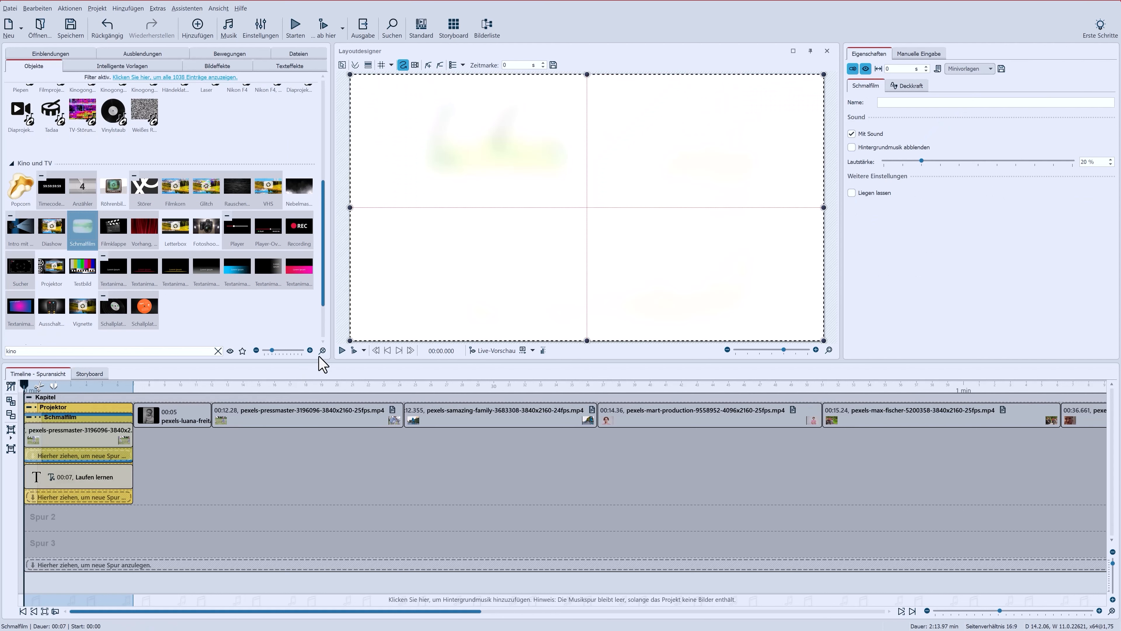
click(342, 351)
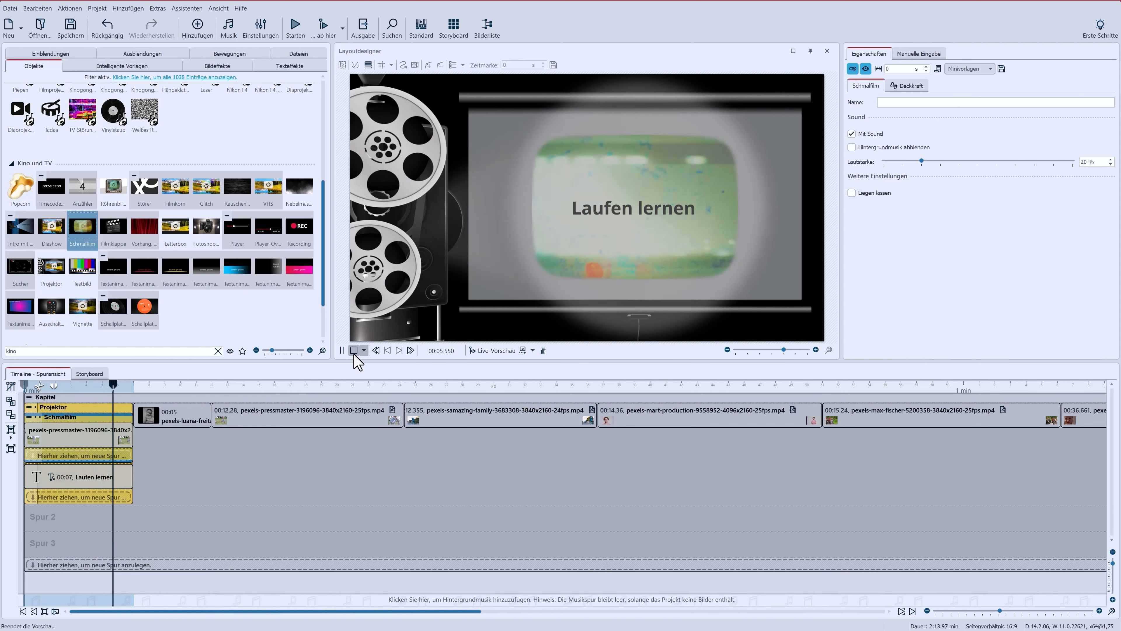
click(354, 350)
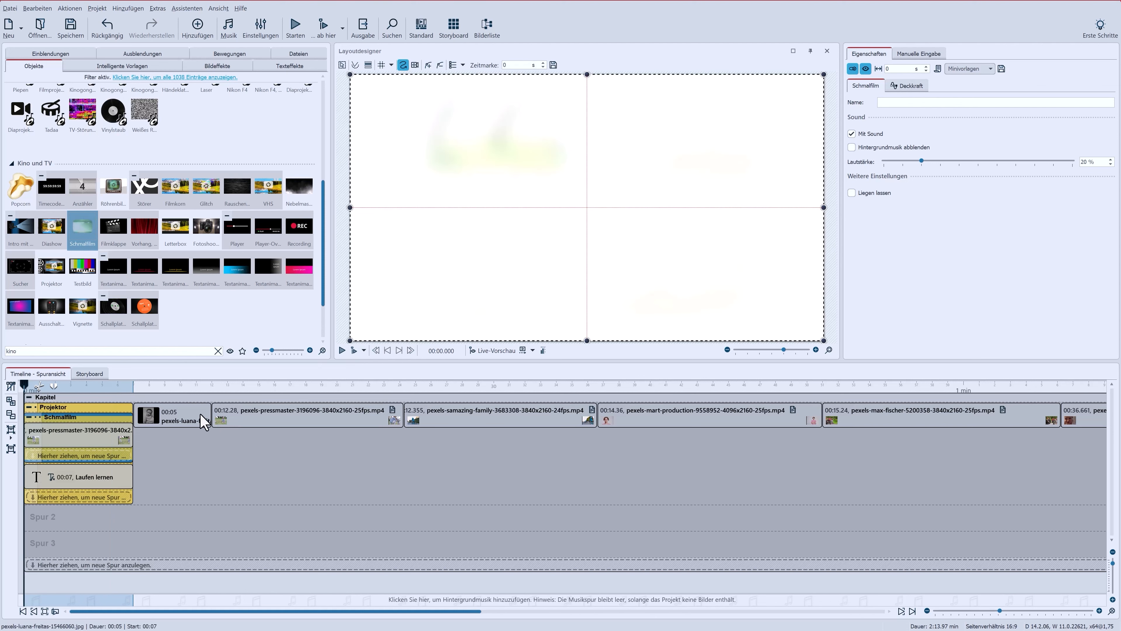
- Apply the Röhrenbildschirm effect to the baby photo and set its colour tint to the light orange FFE1B3
click(194, 422)
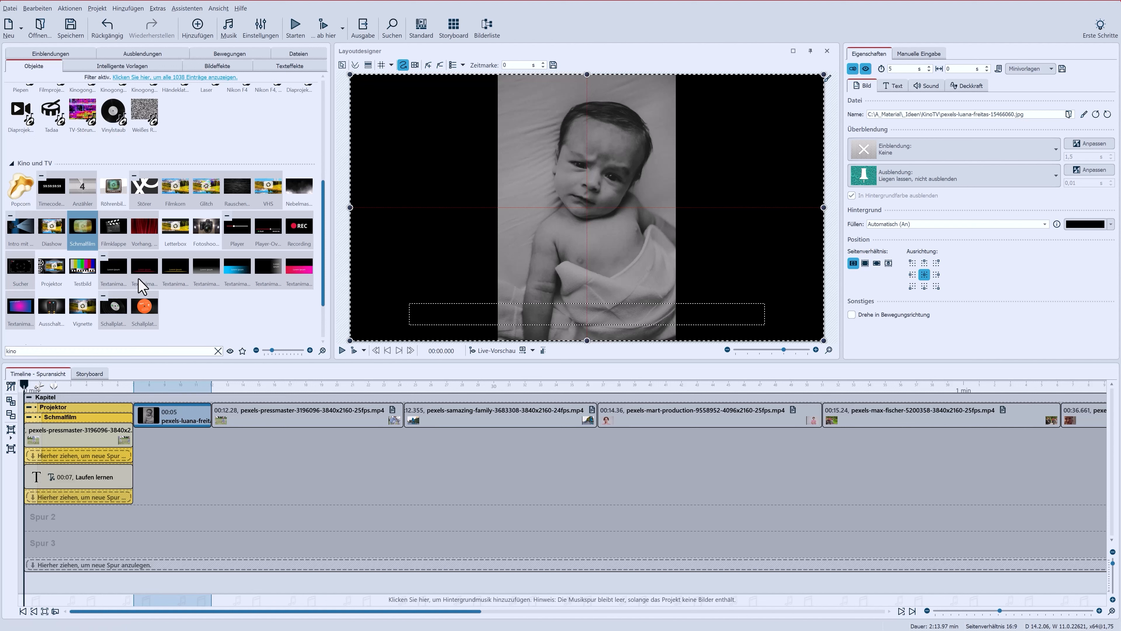
drag(116, 194, 175, 422)
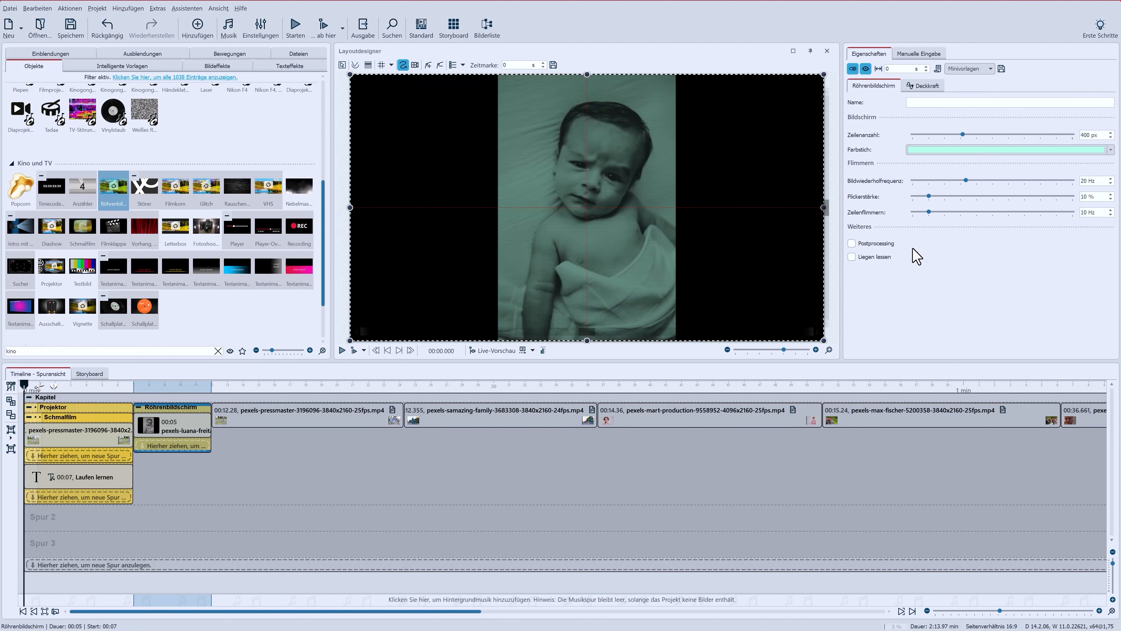
click(984, 150)
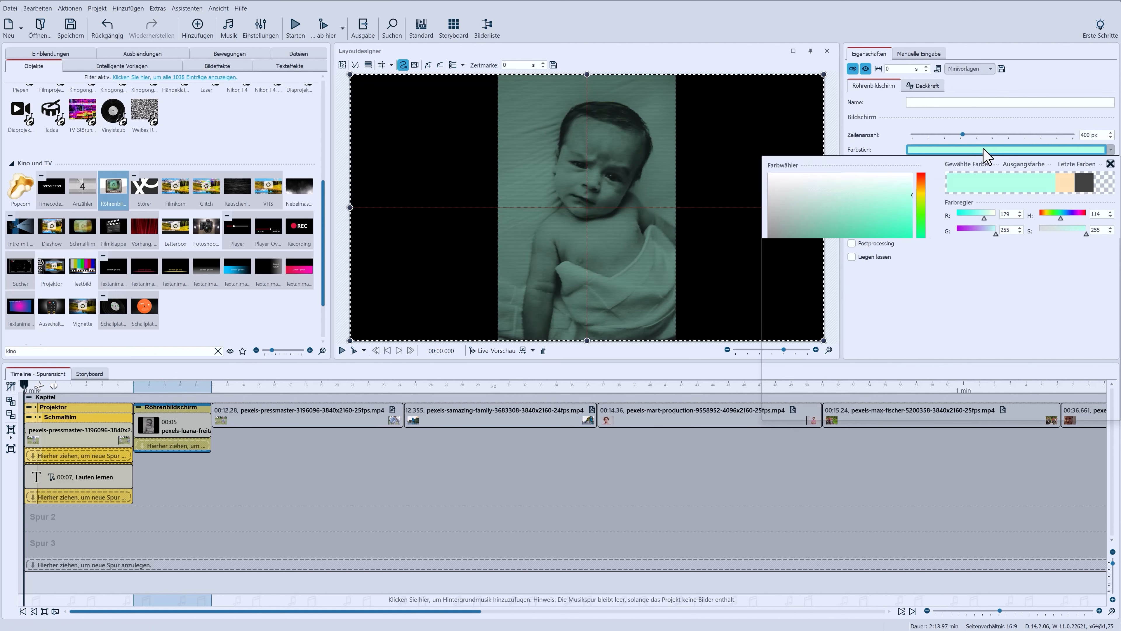
click(1064, 181)
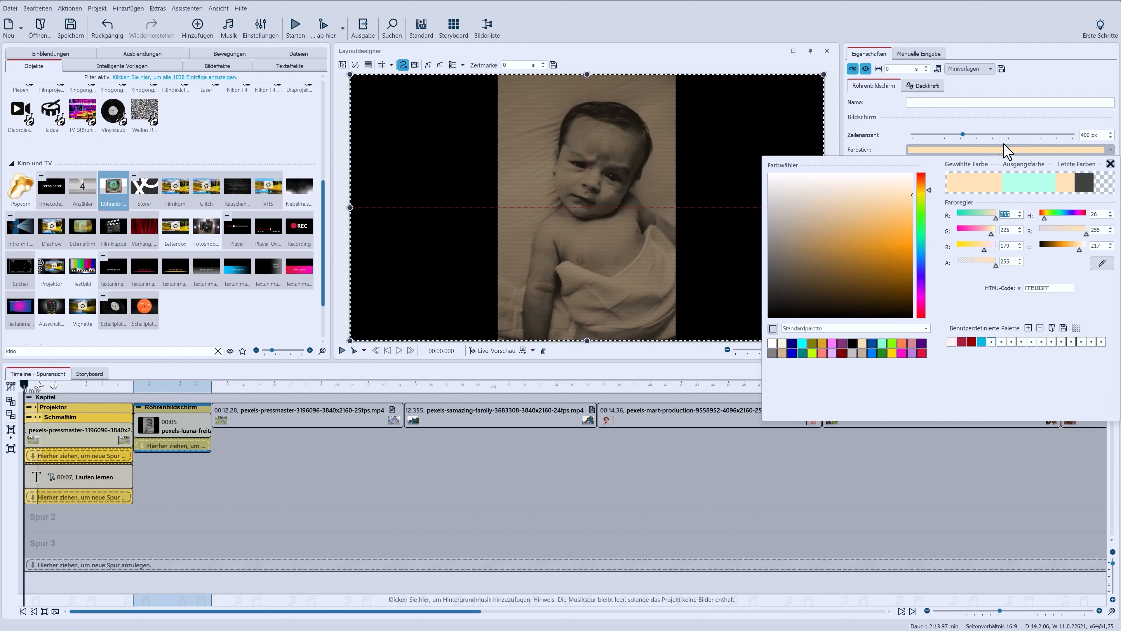
click(982, 125)
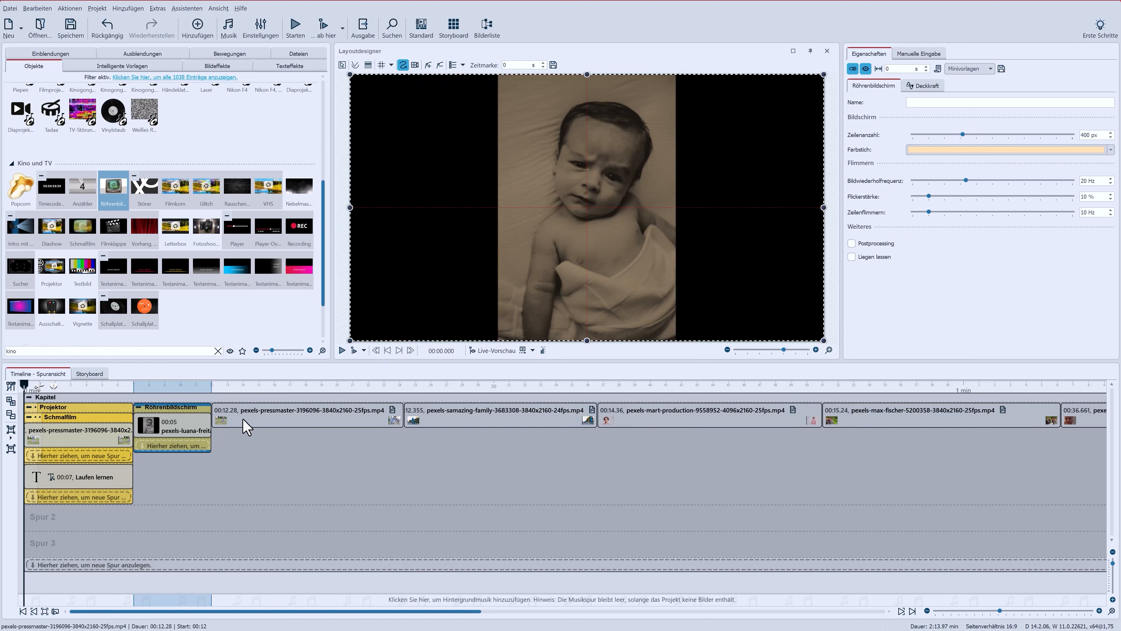
- Move the two video clips following the baby photo into the Röhrenbildschirm effect and preview from within the photo
drag(242, 420, 210, 425)
drag(427, 409, 399, 425)
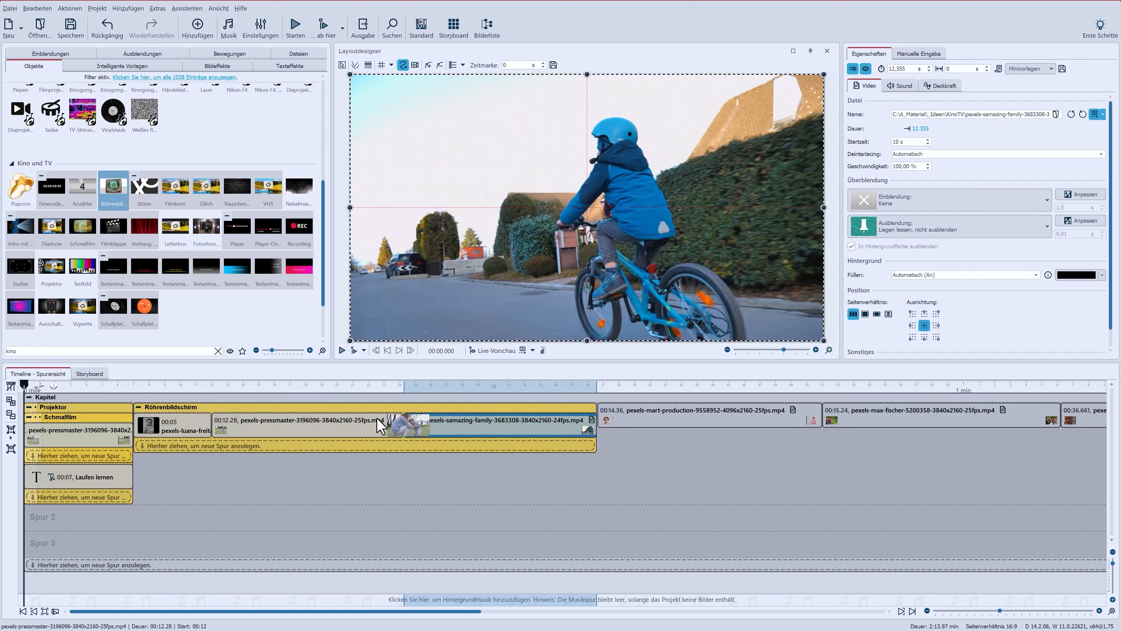
click(180, 386)
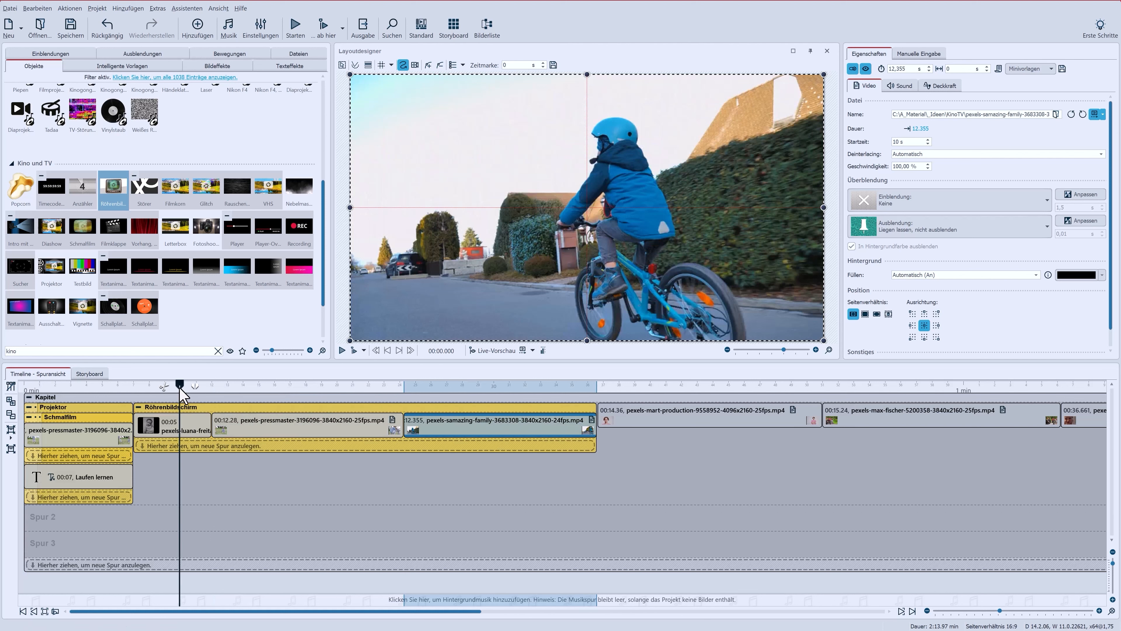
click(354, 350)
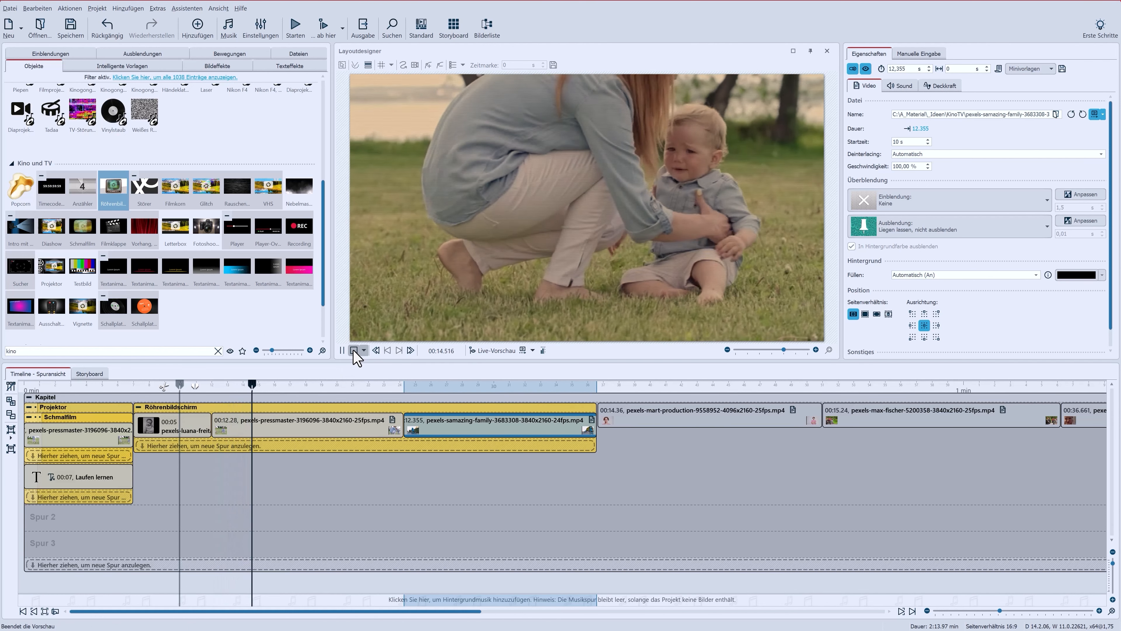
click(353, 350)
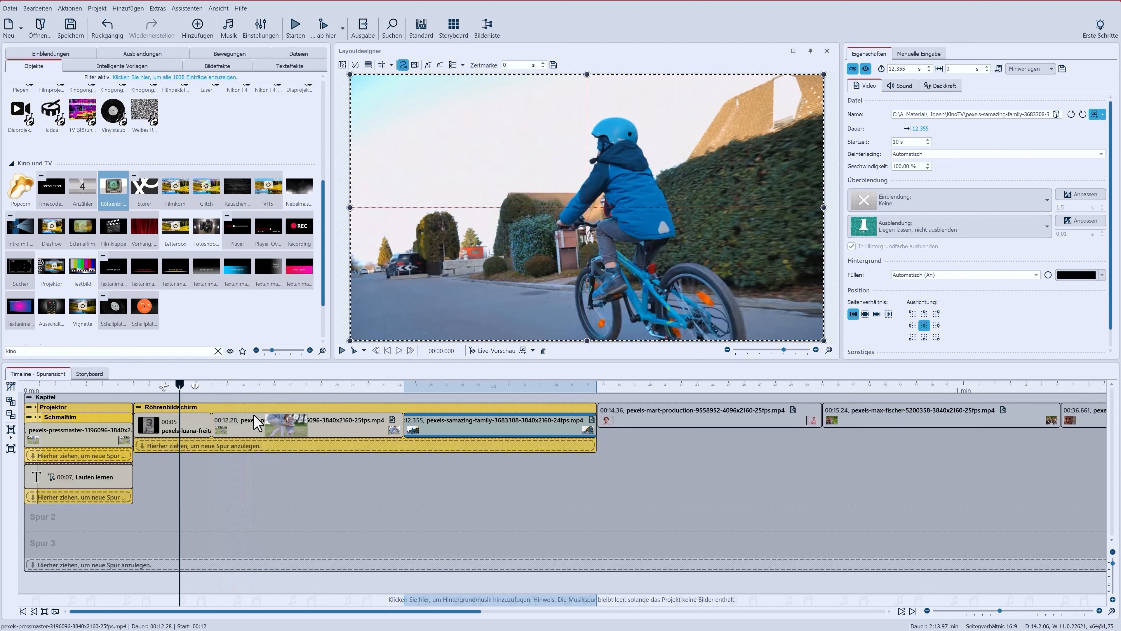
- Collapse the Röhrenbildschirm effect, wrap it in the Vignette effect and preview the combination
click(140, 408)
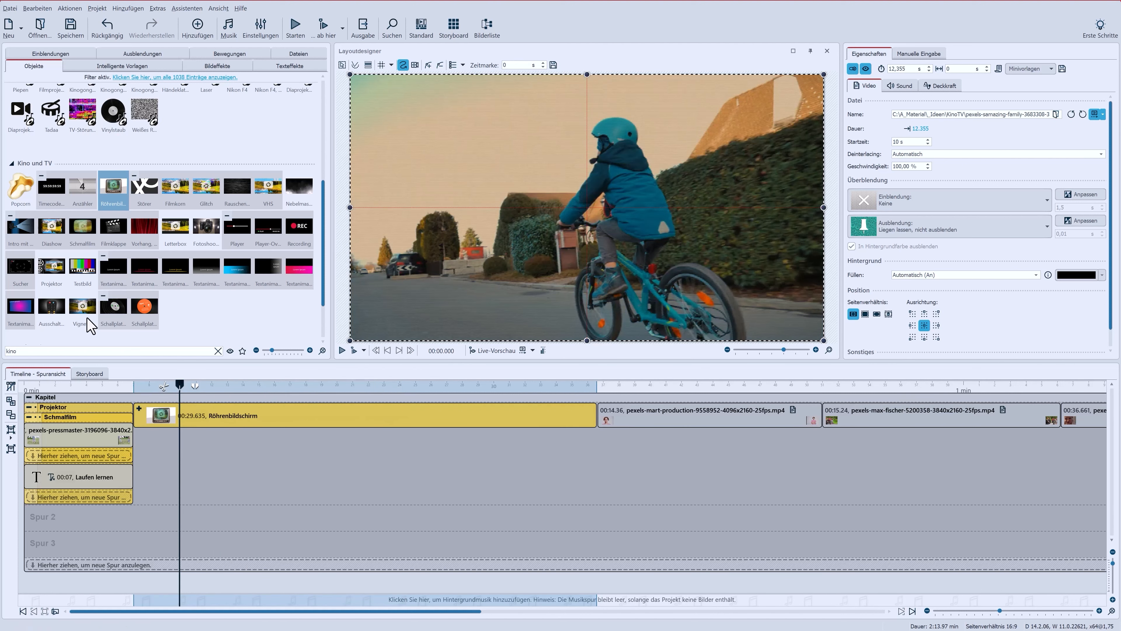
drag(88, 311, 179, 421)
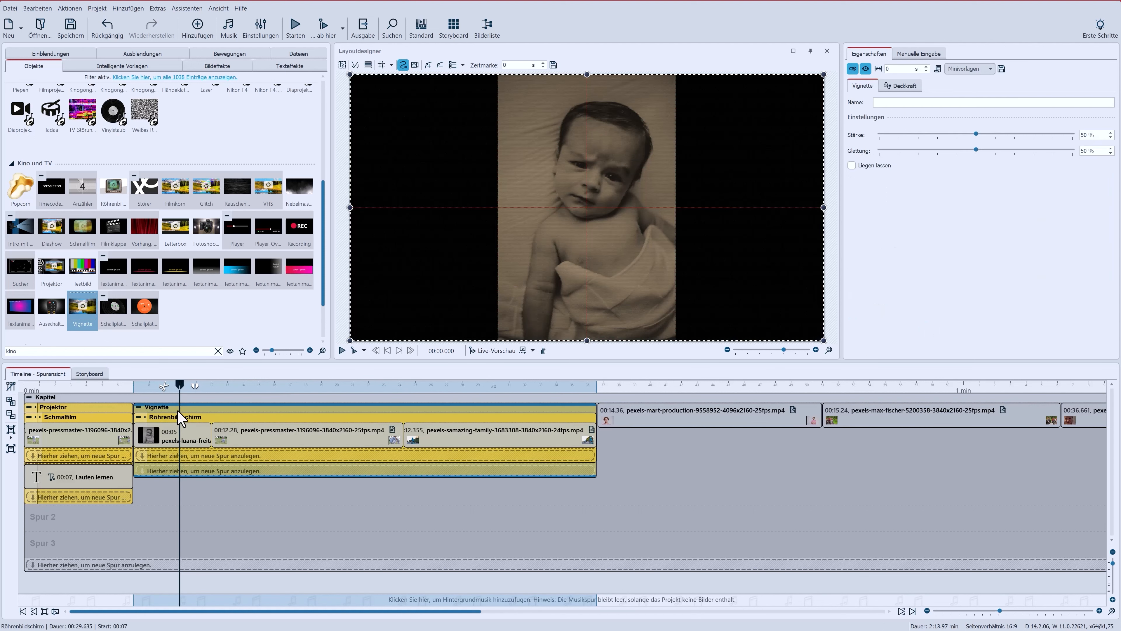
click(354, 351)
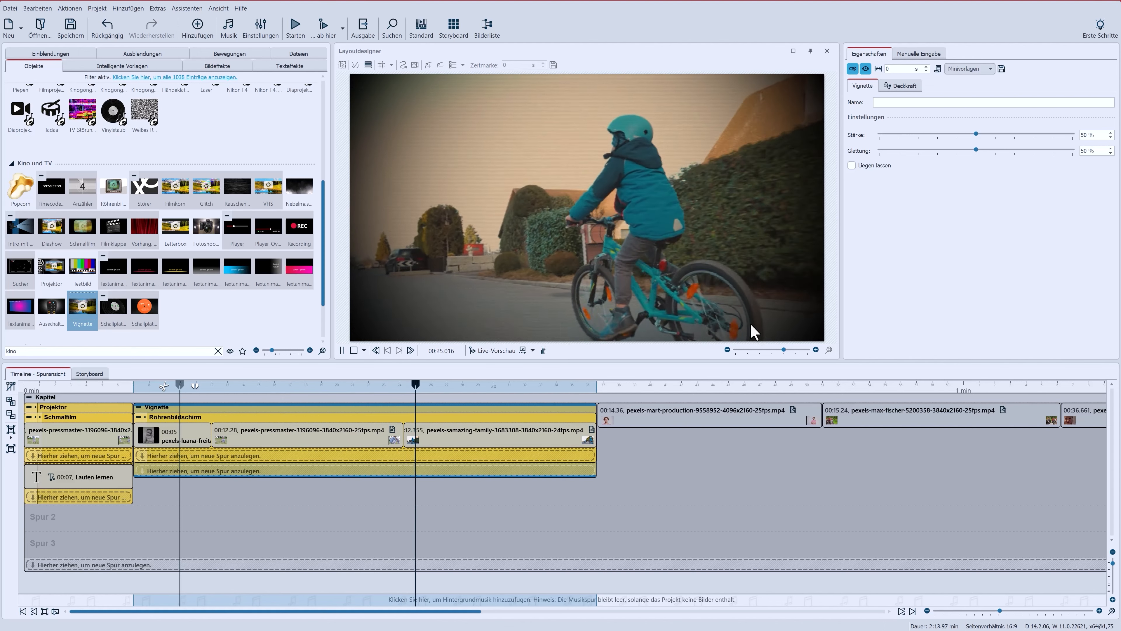
click(353, 350)
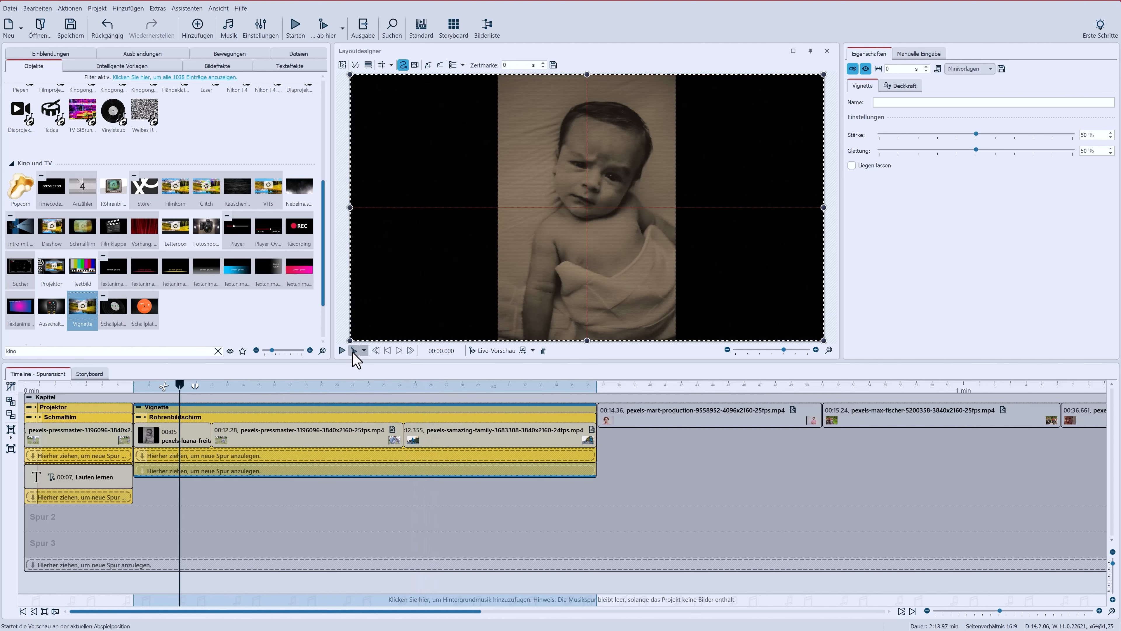
- Give the photo and both clips inside Röhrenbildschirm the Wischen fade-in
click(207, 441)
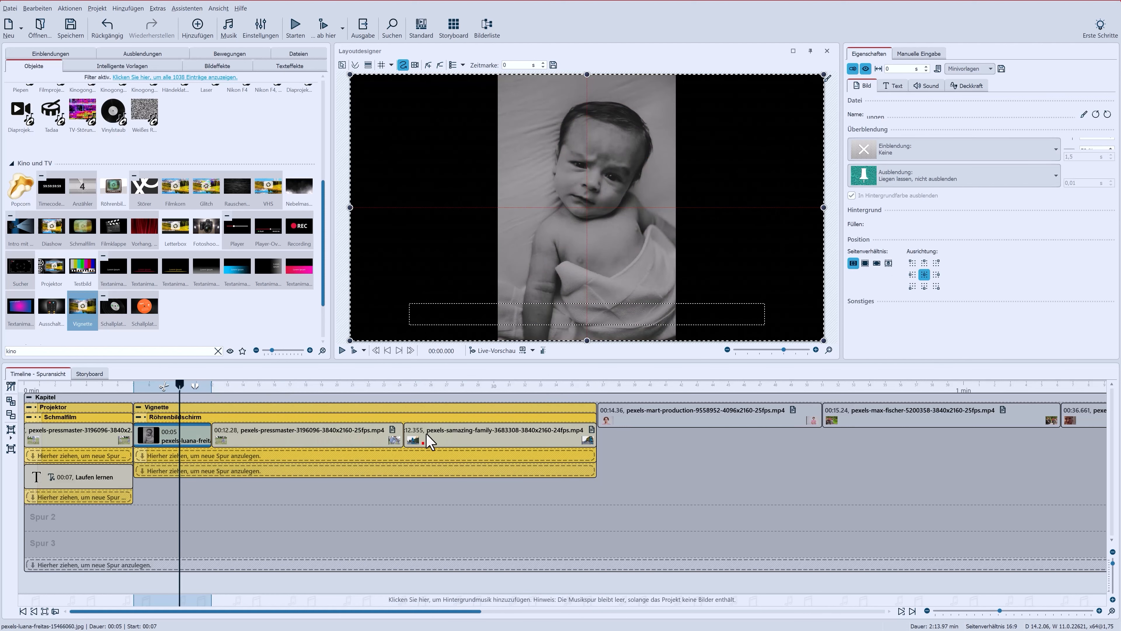
shift+click(426, 441)
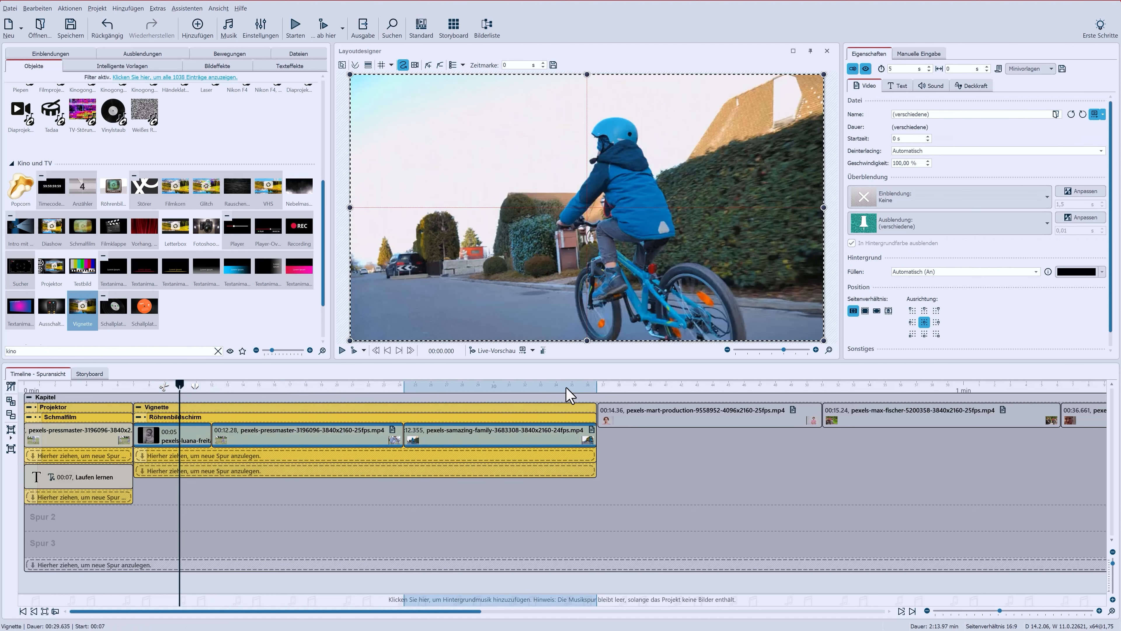
click(1046, 199)
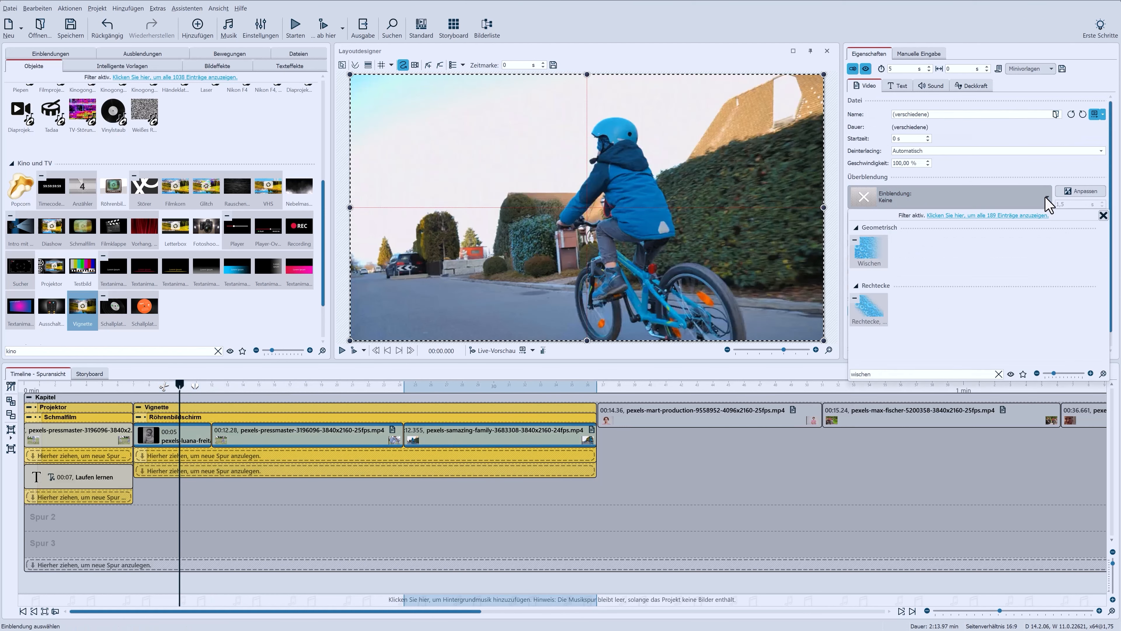
click(874, 254)
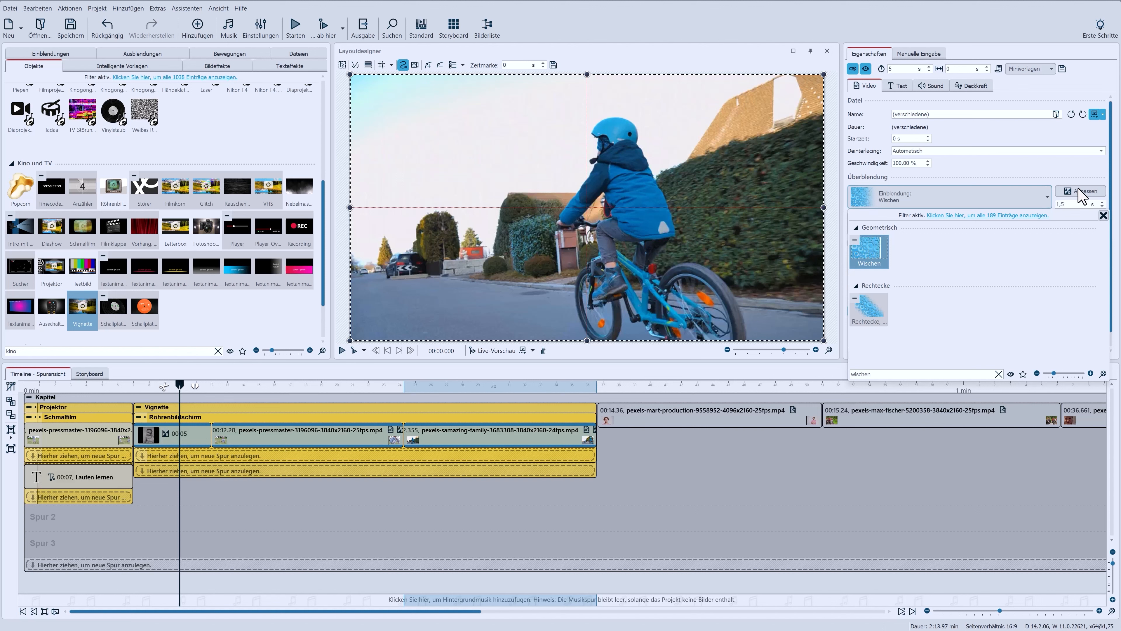
click(1103, 215)
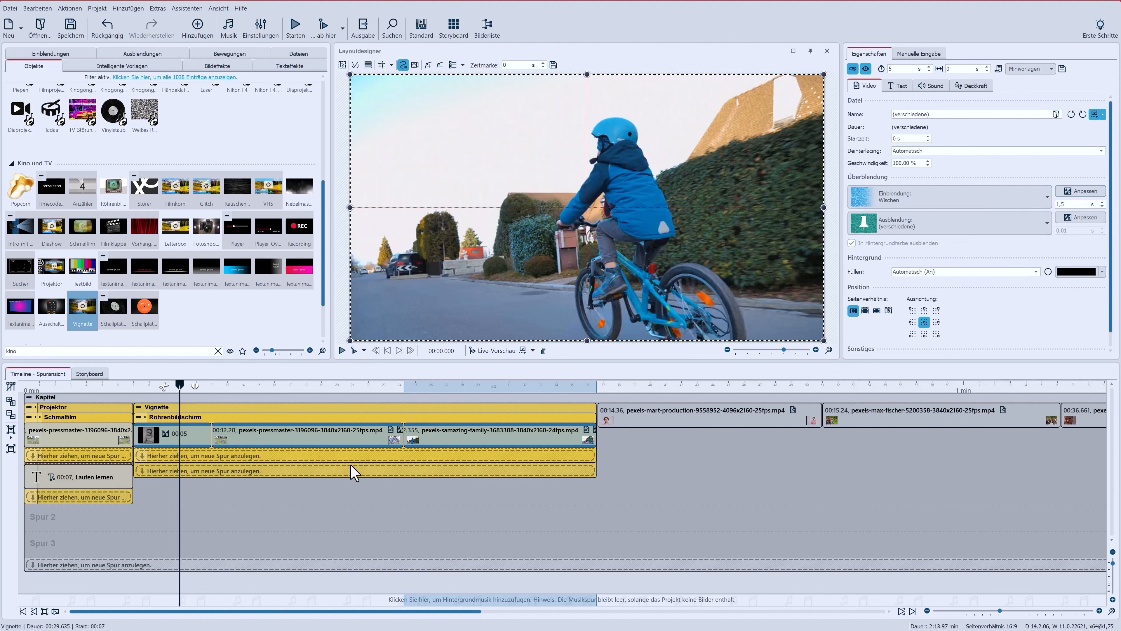
- Place yellow text animations on track 2 under the photo and the following clip, reading "Ganz schön skeptisch, für dein Alter!" and "Aller Anfang ist schwer!"
mouse_move(177, 267)
mouse_down()
mouse_move(167, 470)
mouse_move(150, 488)
mouse_move(162, 523)
mouse_up()
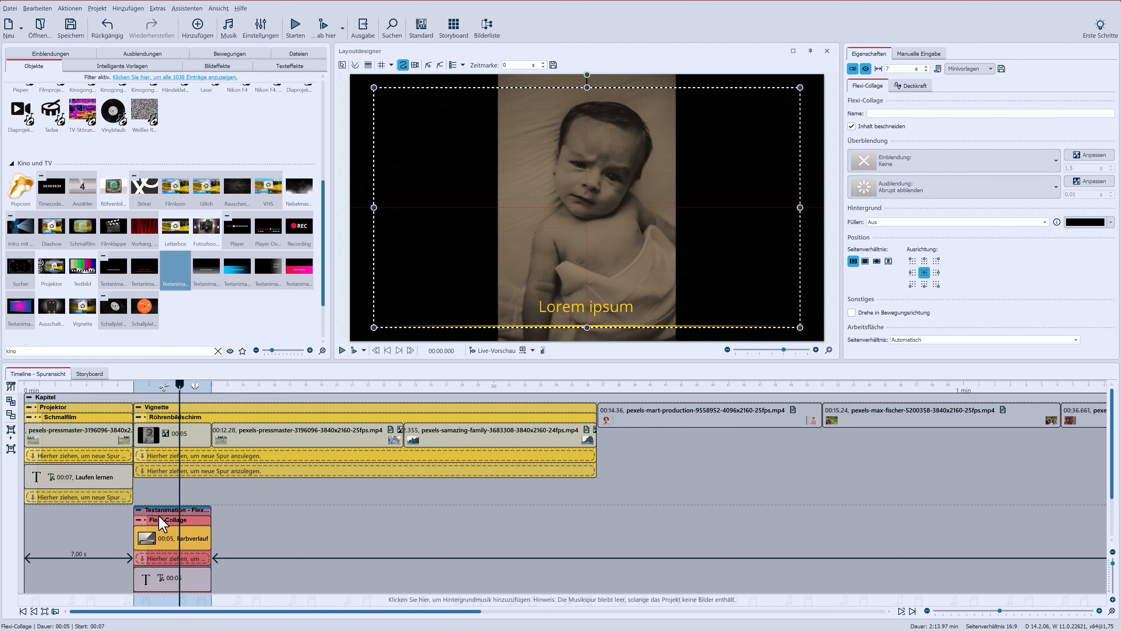
click(167, 541)
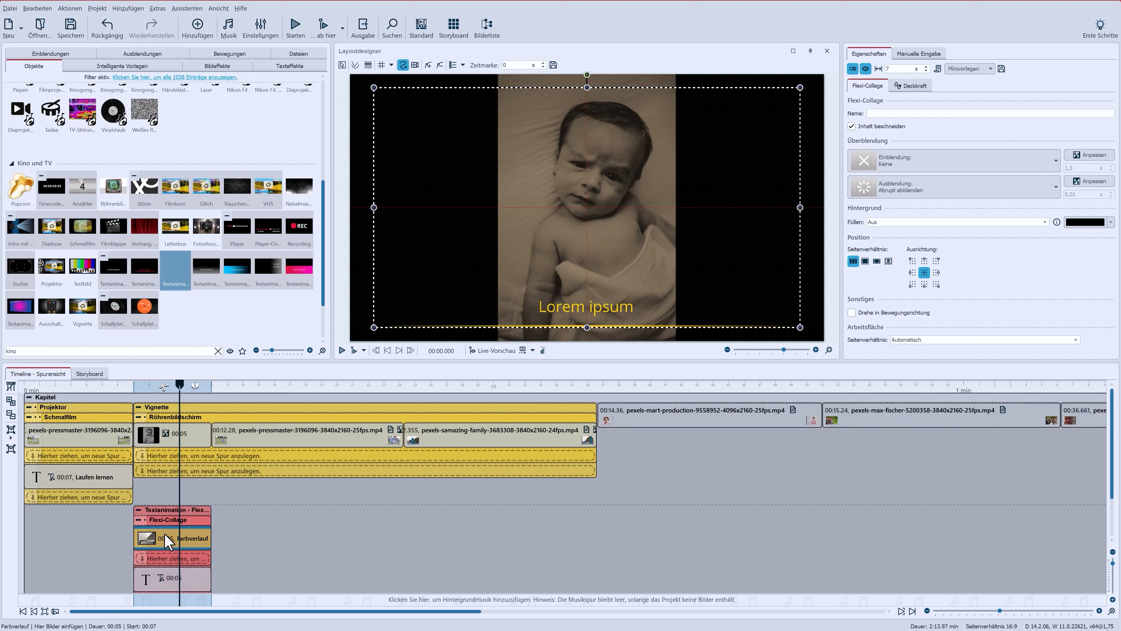
click(169, 582)
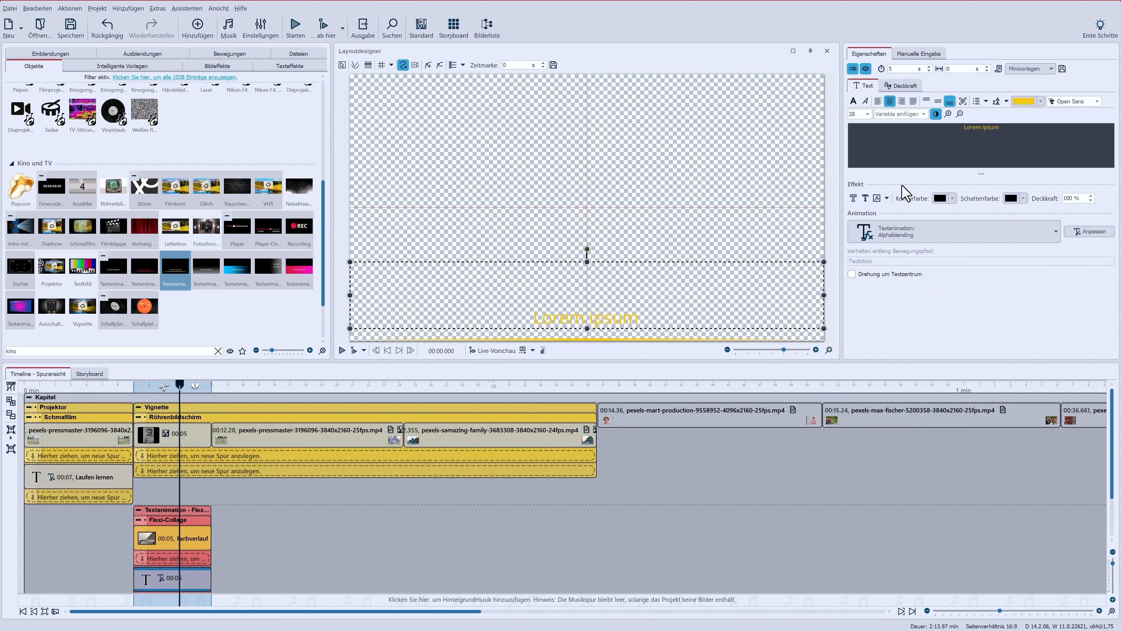
drag(1001, 127, 937, 127)
text(Ganz schön skeptisch, für dein Alter!)
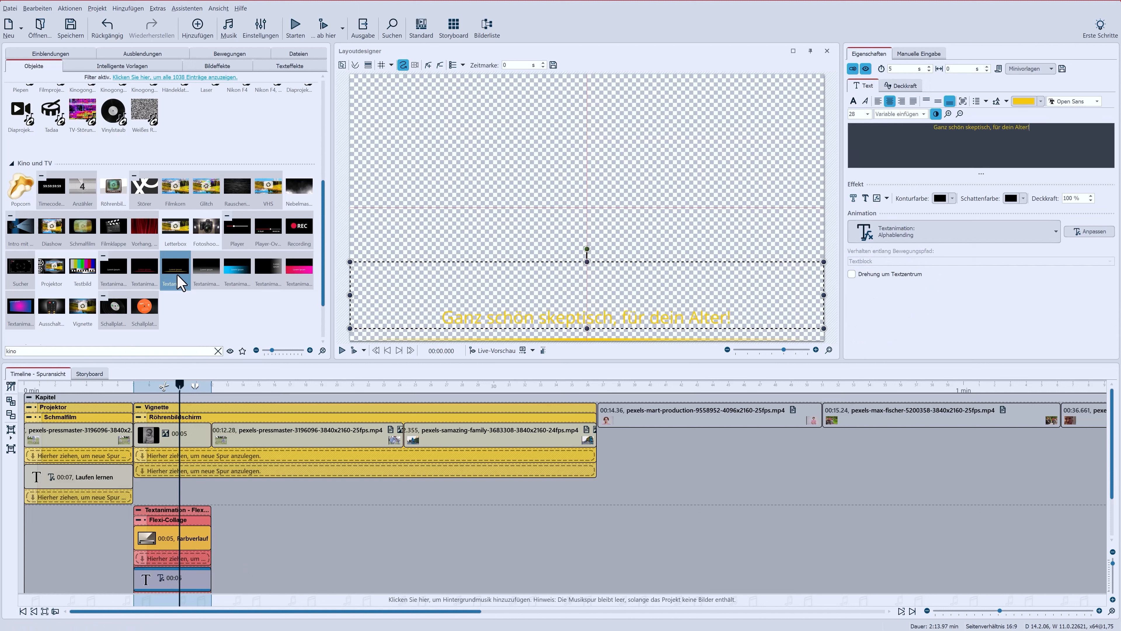
drag(178, 273, 307, 549)
click(294, 577)
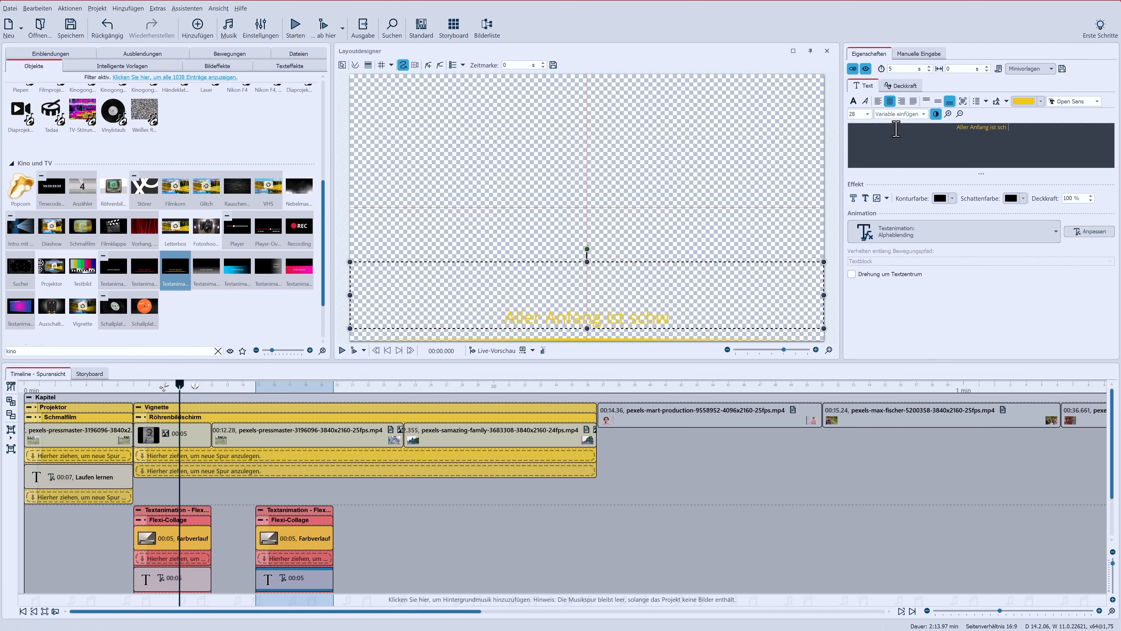
- Duplicate the second text animation beneath the bicycle clip, change its text to "Aber auch Radfahren lerntest du ..." and preview the titles
click(287, 512)
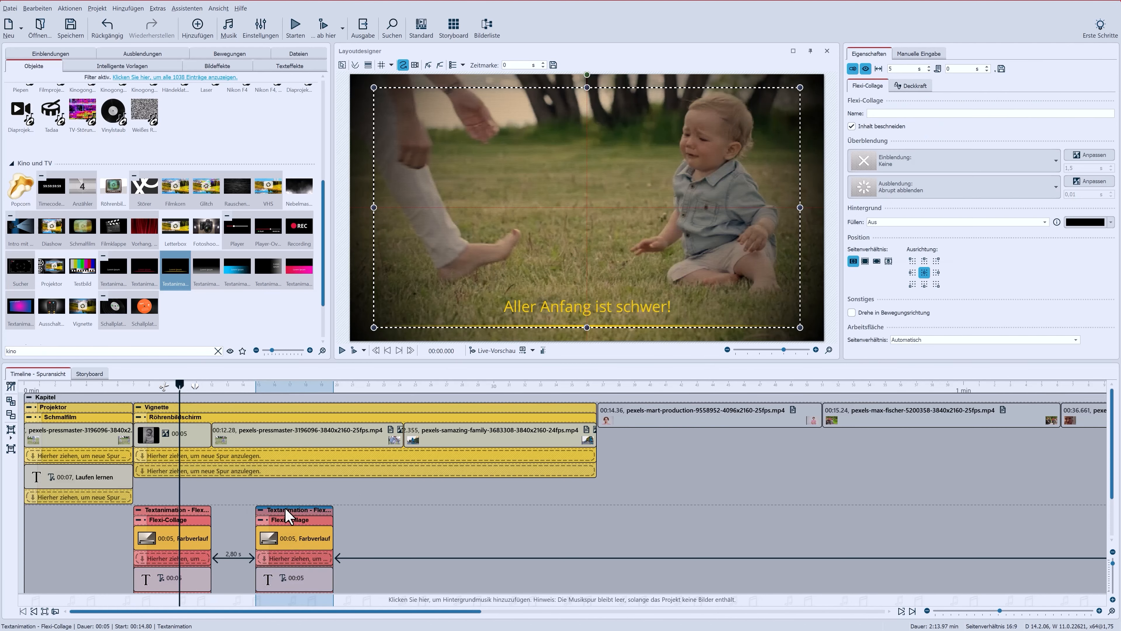
key(ctrl+c)
key(ctrl+v)
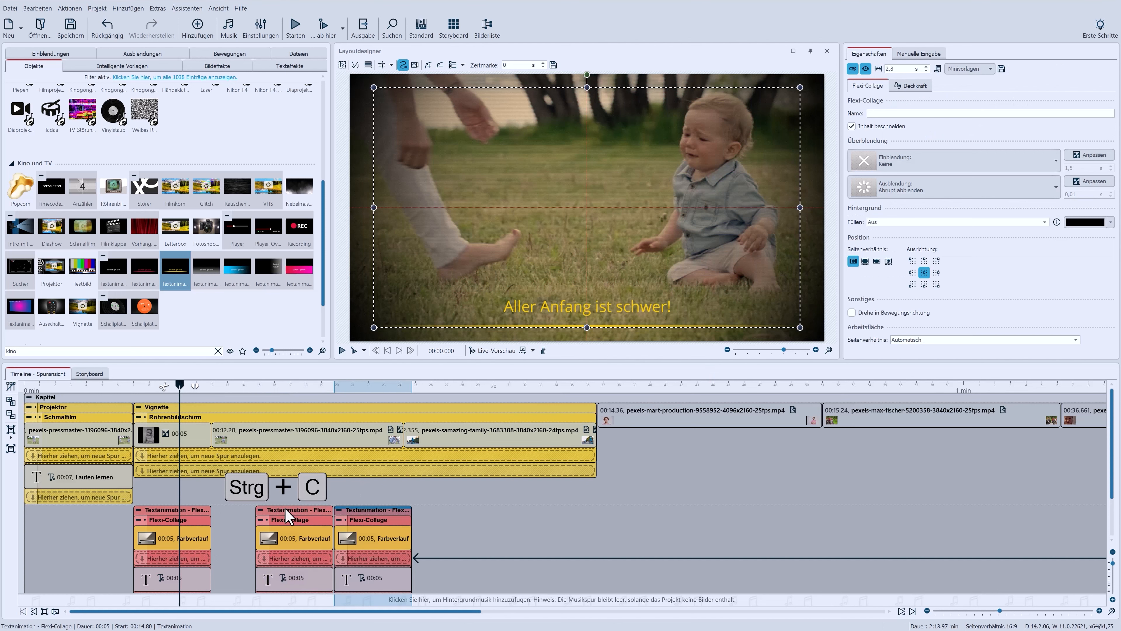
drag(361, 519, 473, 522)
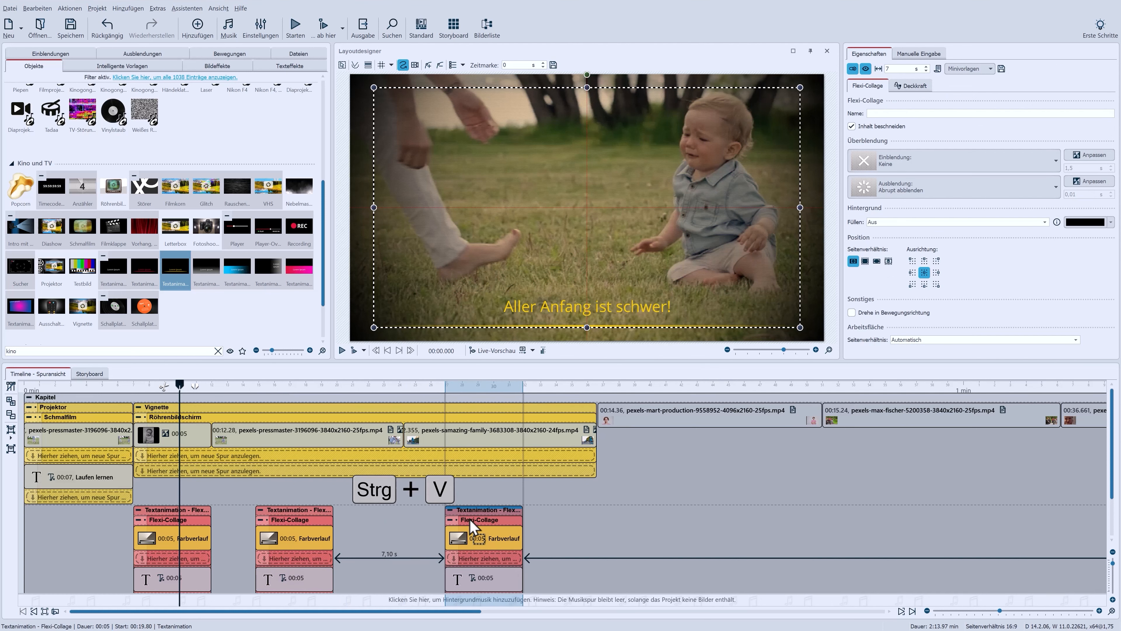
click(490, 583)
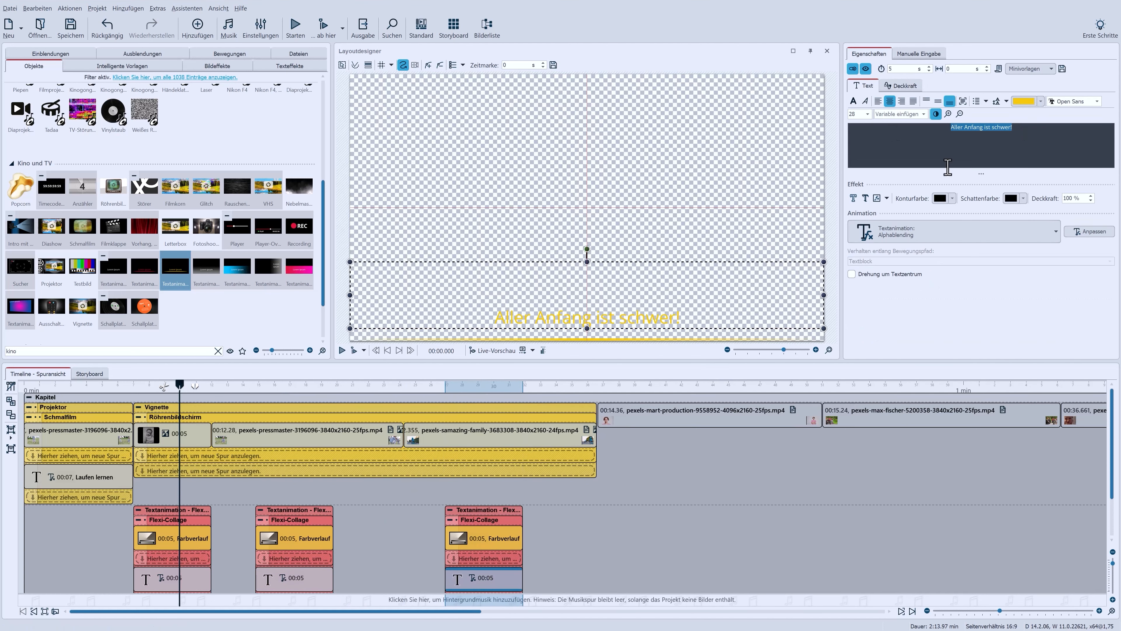
text(Aber auch Radfahren lerntest du ...)
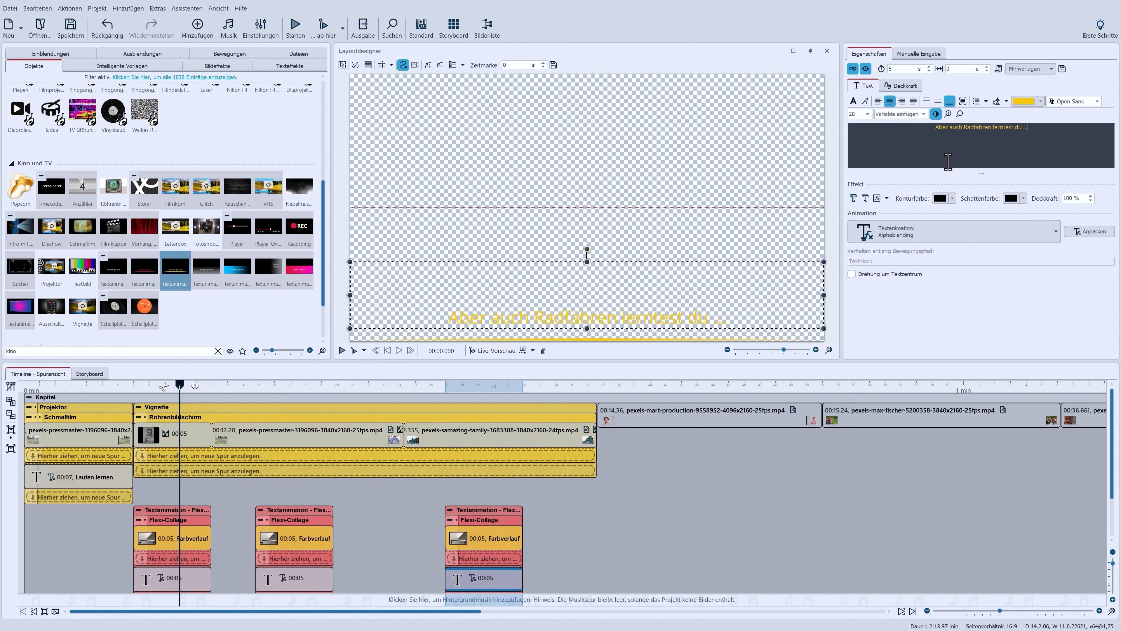
click(354, 351)
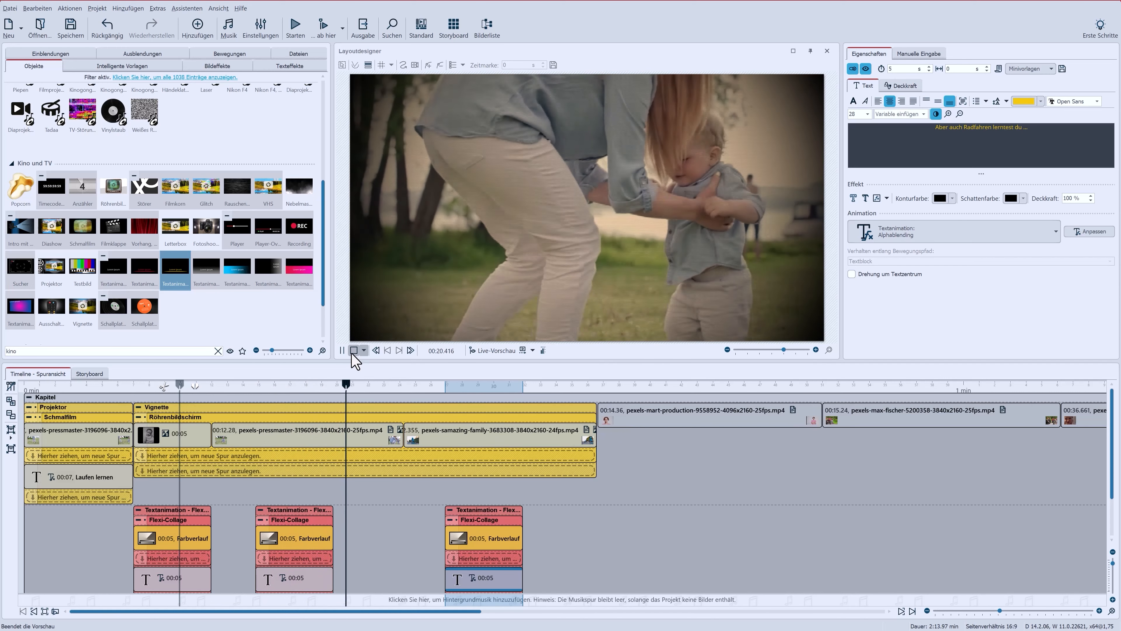
click(353, 350)
- Move the pexels-samazing-family-4156373 clip into Vignette directly after Röhrenbildschirm and set its duration to 10 s
click(1088, 417)
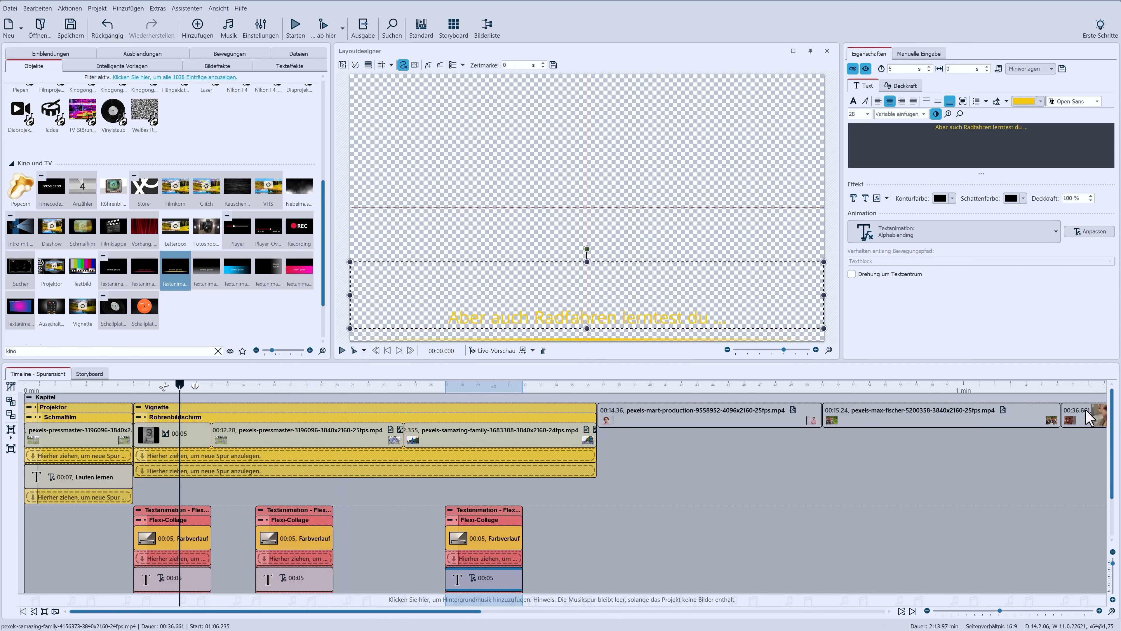
drag(616, 423, 596, 430)
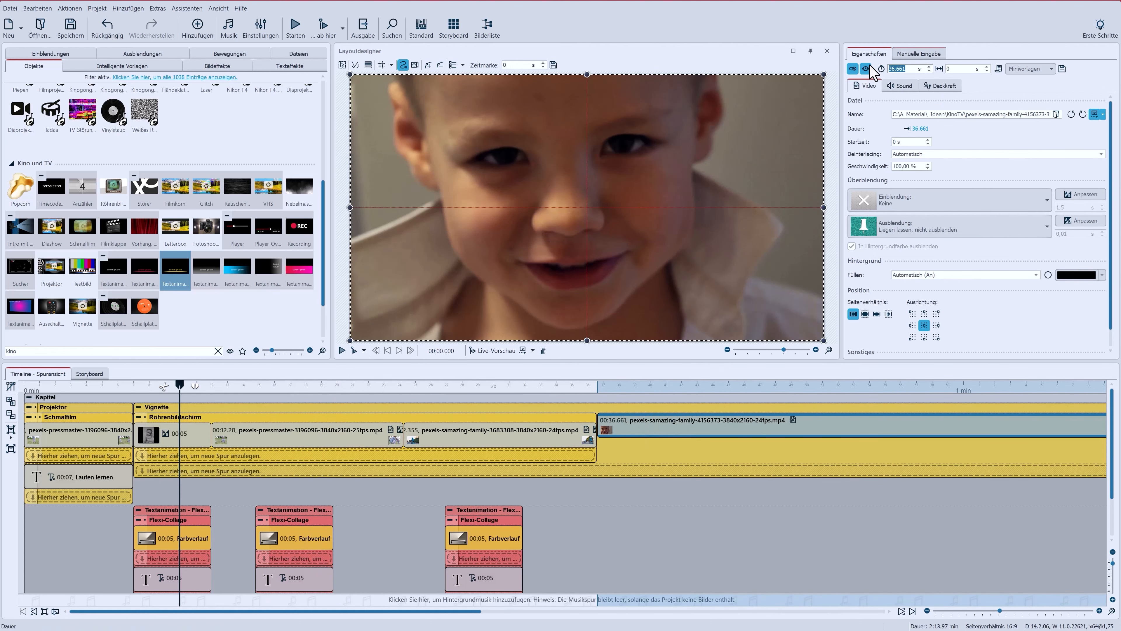
text(10)
key(Return)
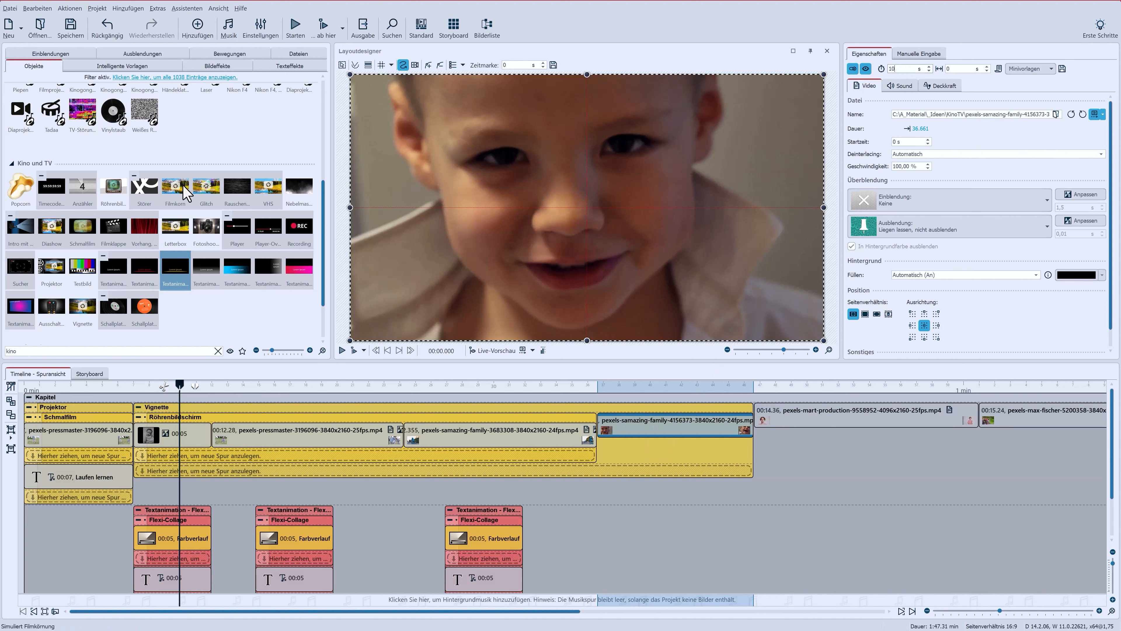
- Apply the Filmkorn effect to the 10 s clip inside Vignette and preview it
drag(185, 194, 641, 427)
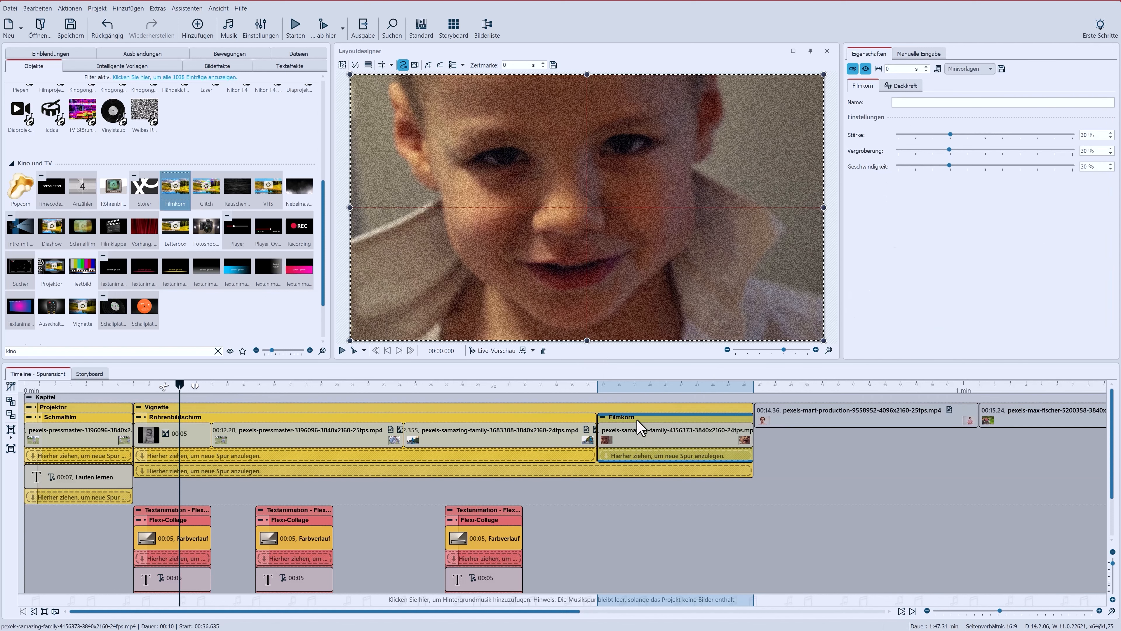
click(614, 388)
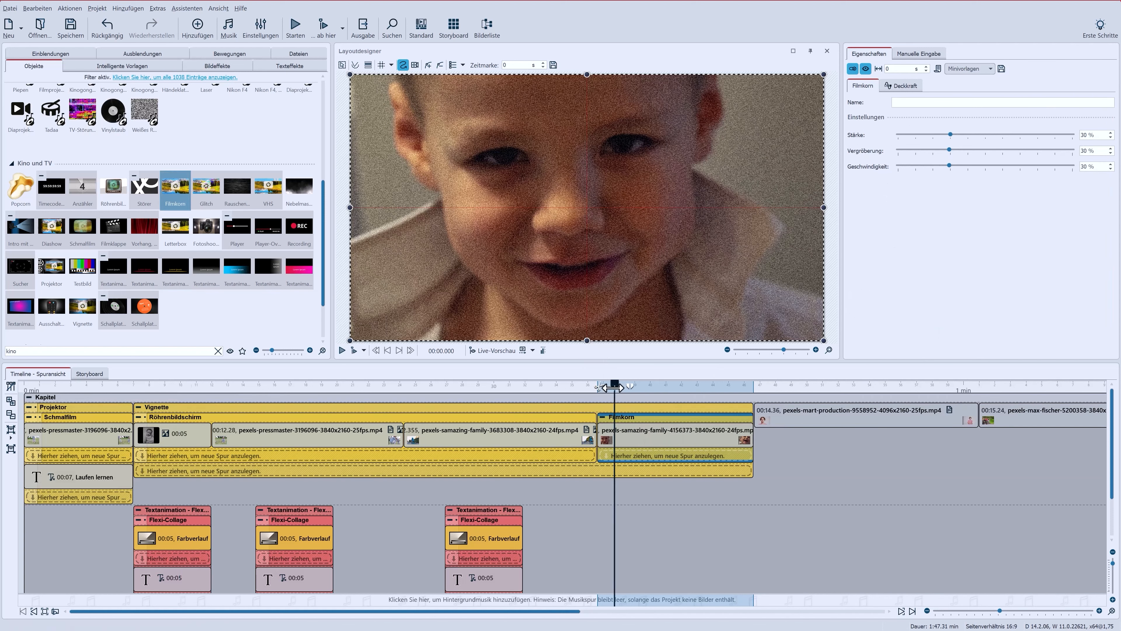
click(353, 352)
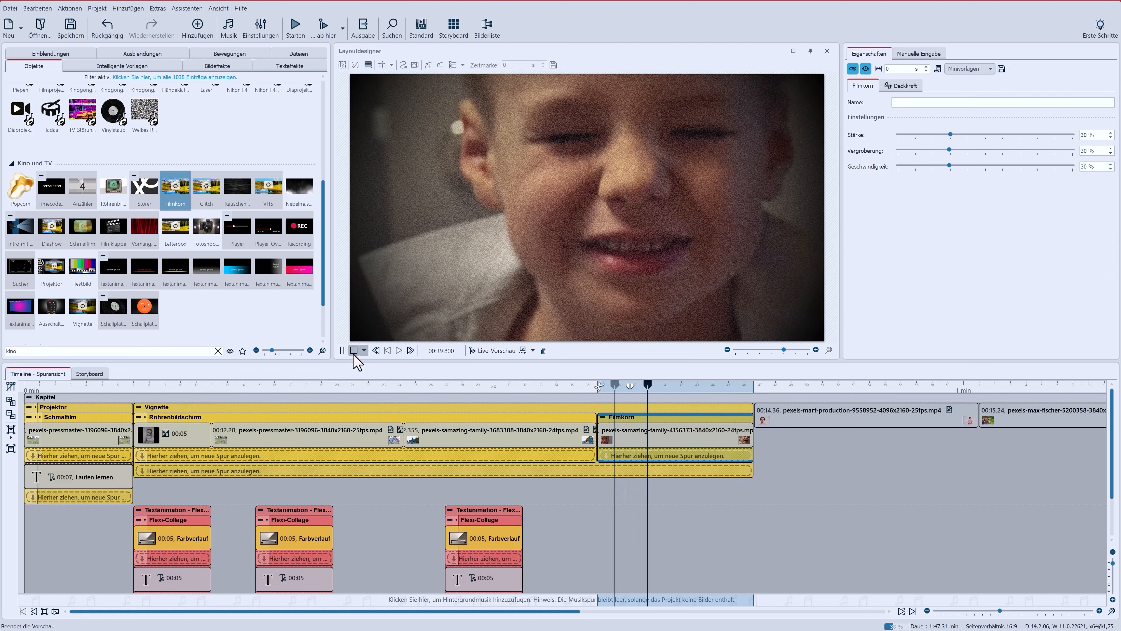
- Stop the preview, reduce the Filmkorn strength to 11,4 % and collapse the Filmkorn object in the timeline
click(354, 350)
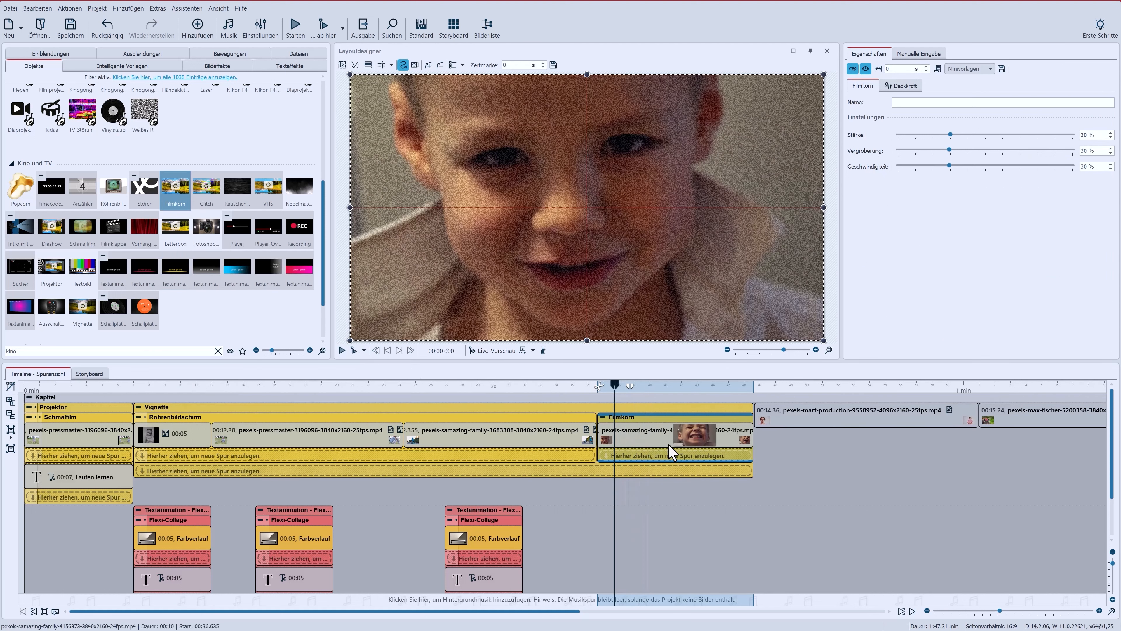
drag(951, 134, 922, 135)
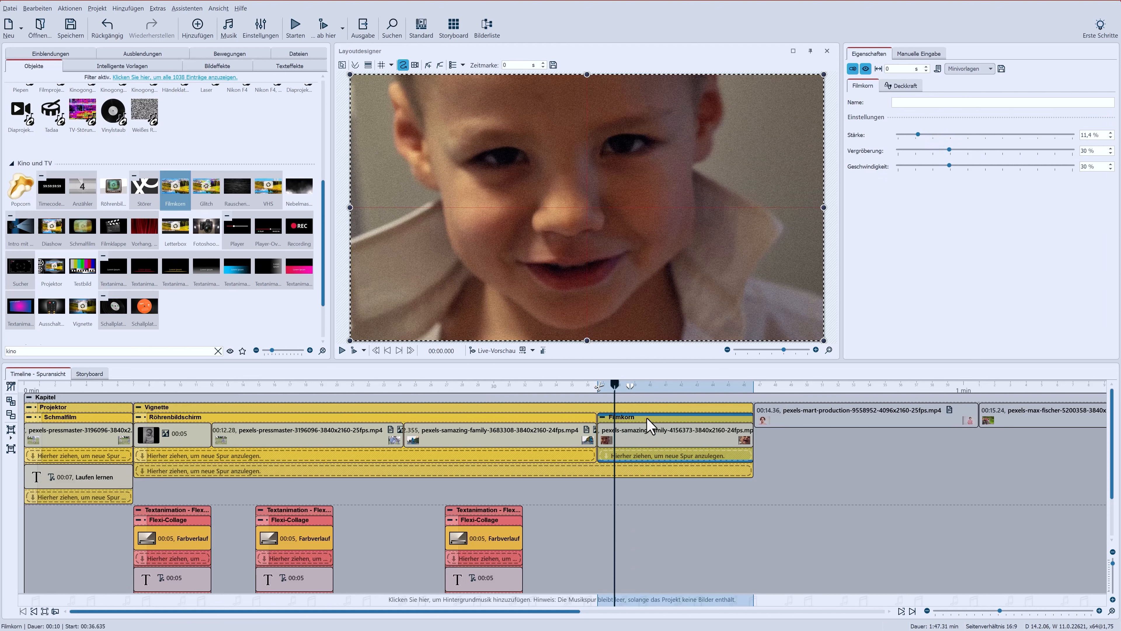
click(602, 417)
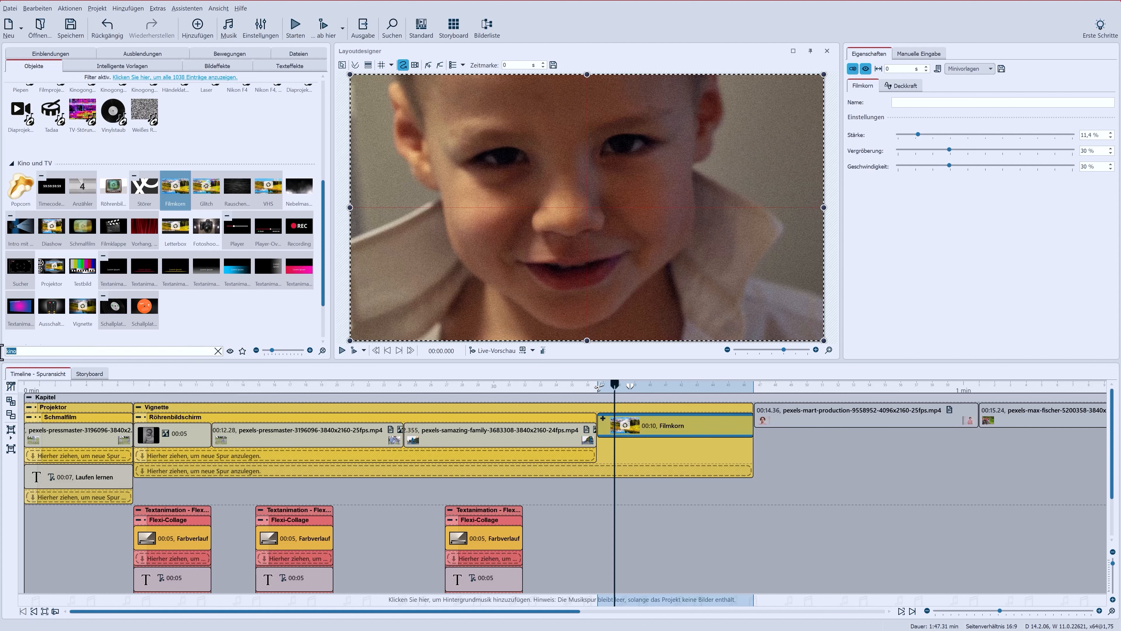
- Apply Farbeffekte to the Filmkorn object, set its effect to Schwarz/Weiß and preview the result
click(18, 350)
text(farb)
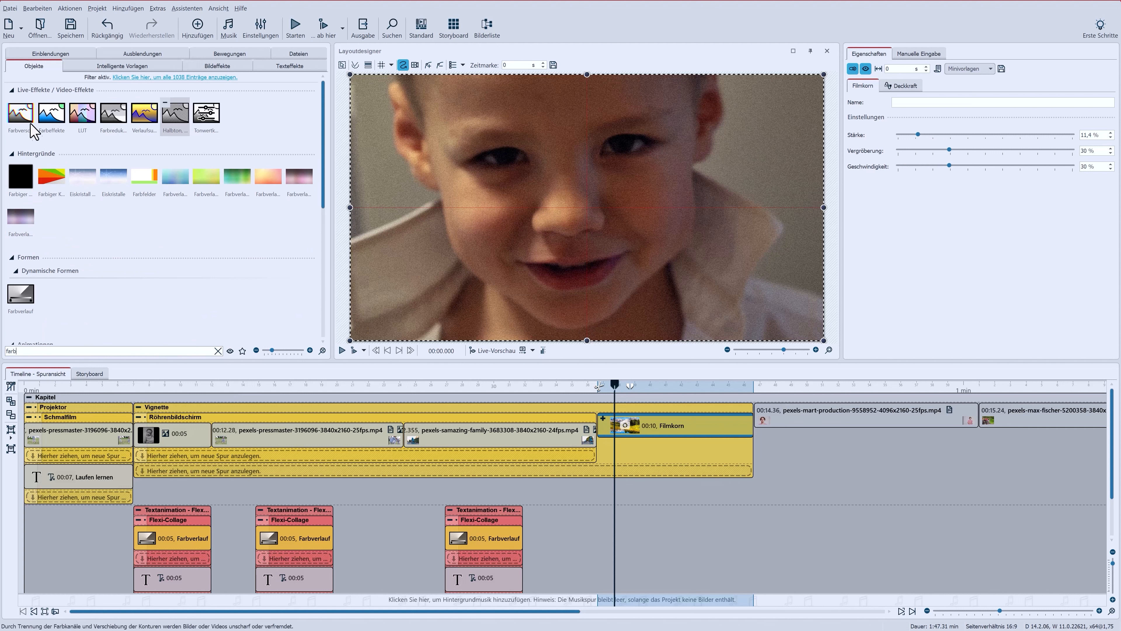
drag(47, 122, 653, 425)
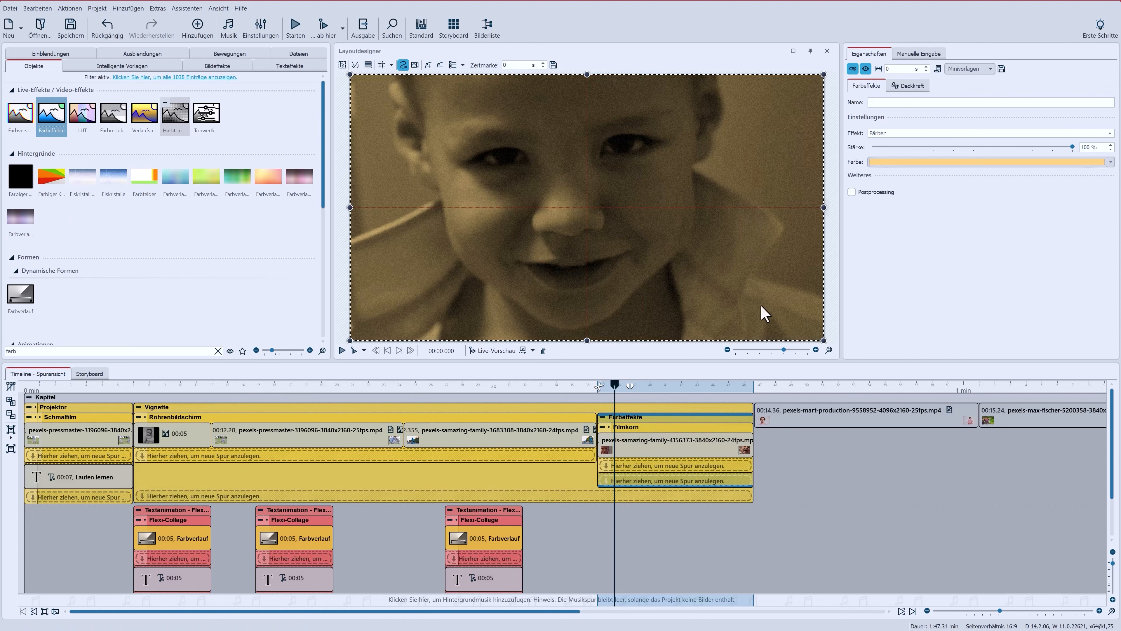
click(884, 133)
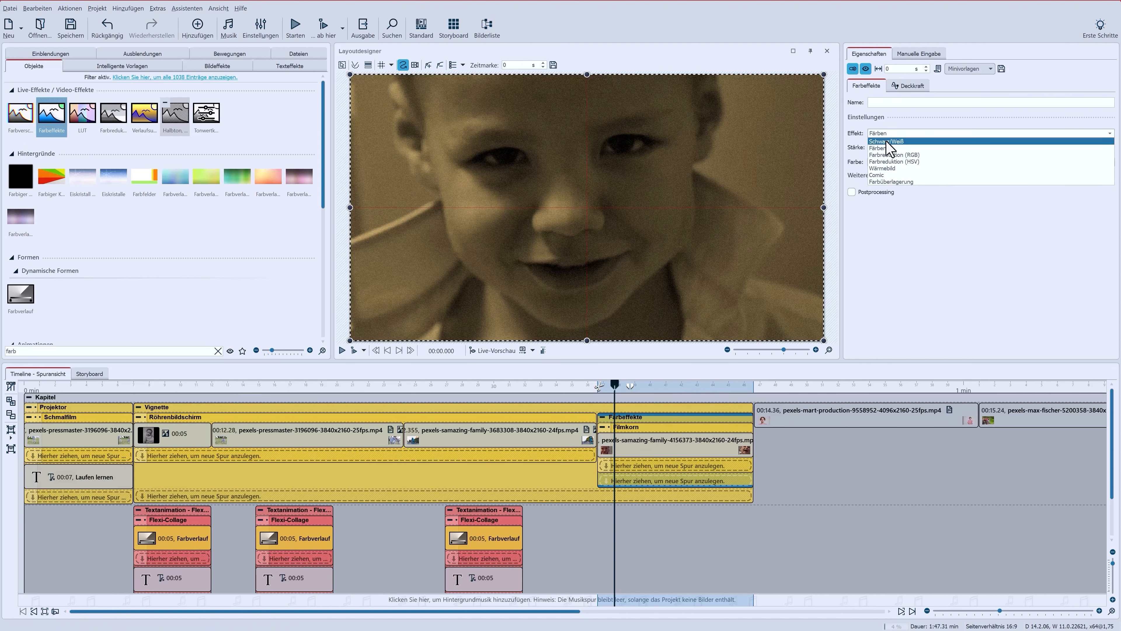
click(886, 141)
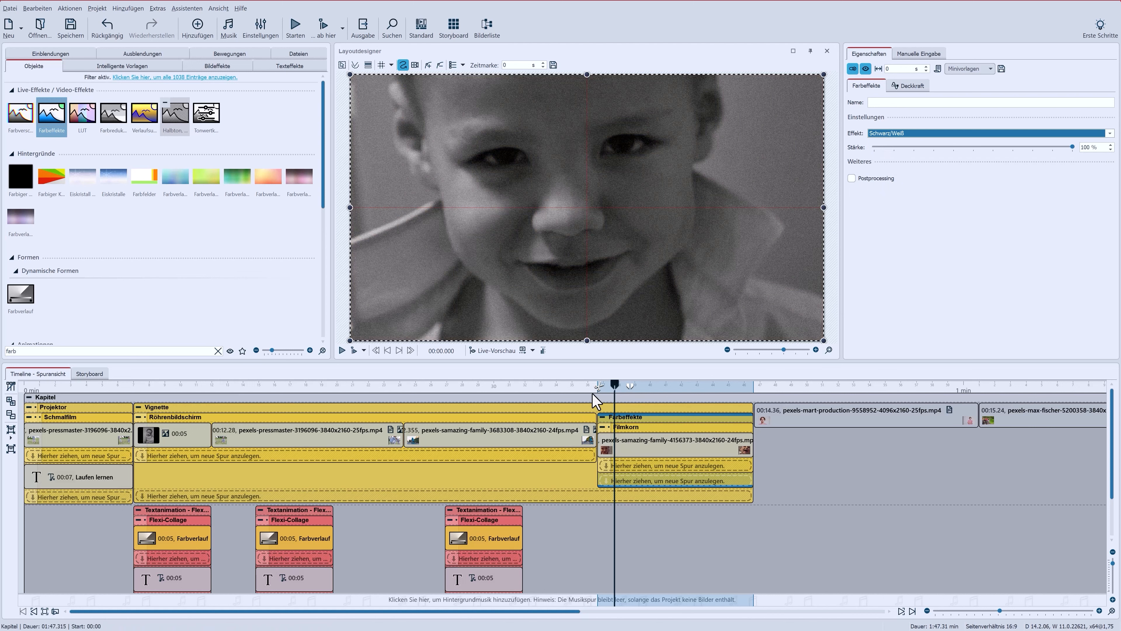
click(354, 350)
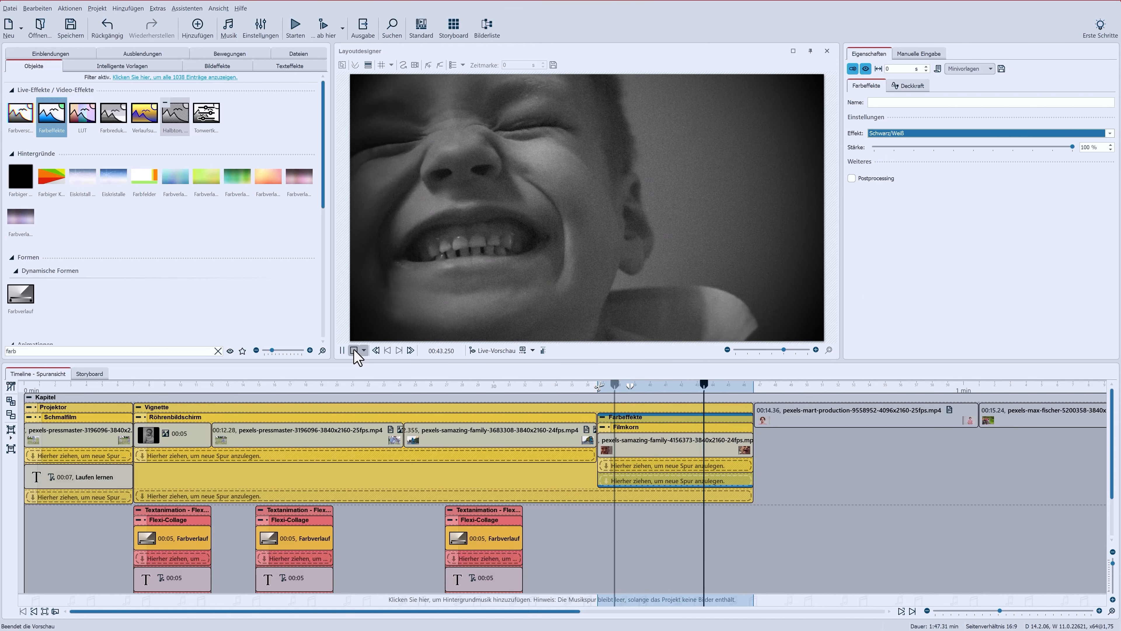
click(355, 352)
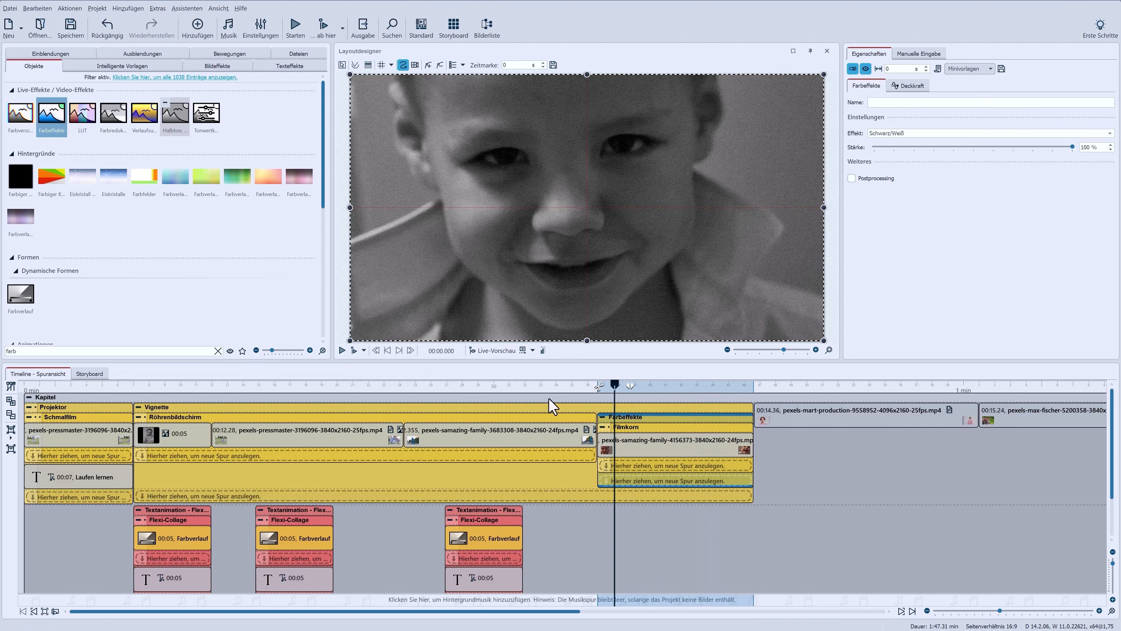
- Move the pexels-max-fischer-5200358 clip directly after Vignette and apply the VHS effect to it
drag(1016, 416, 786, 420)
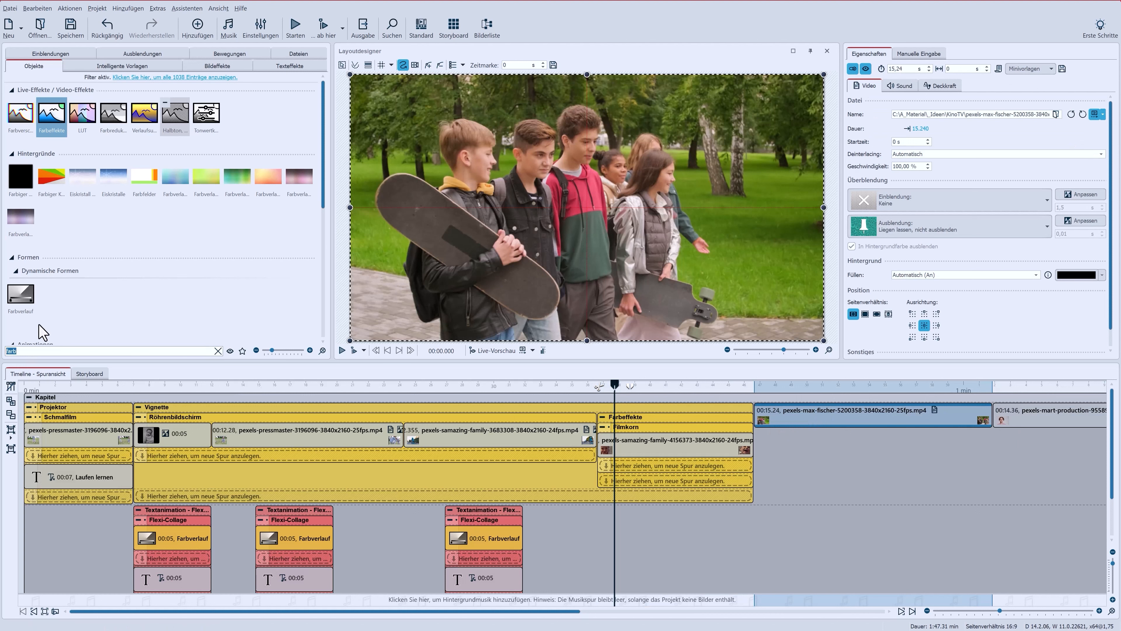
text(kino)
scroll(245, 276, down, 8)
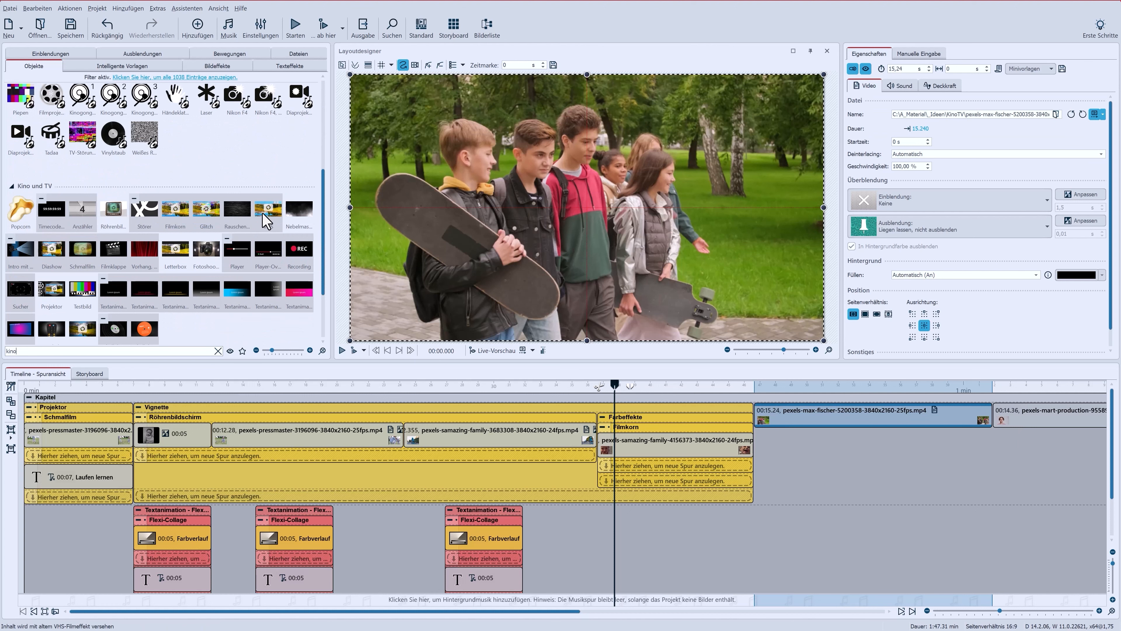
drag(267, 219, 795, 425)
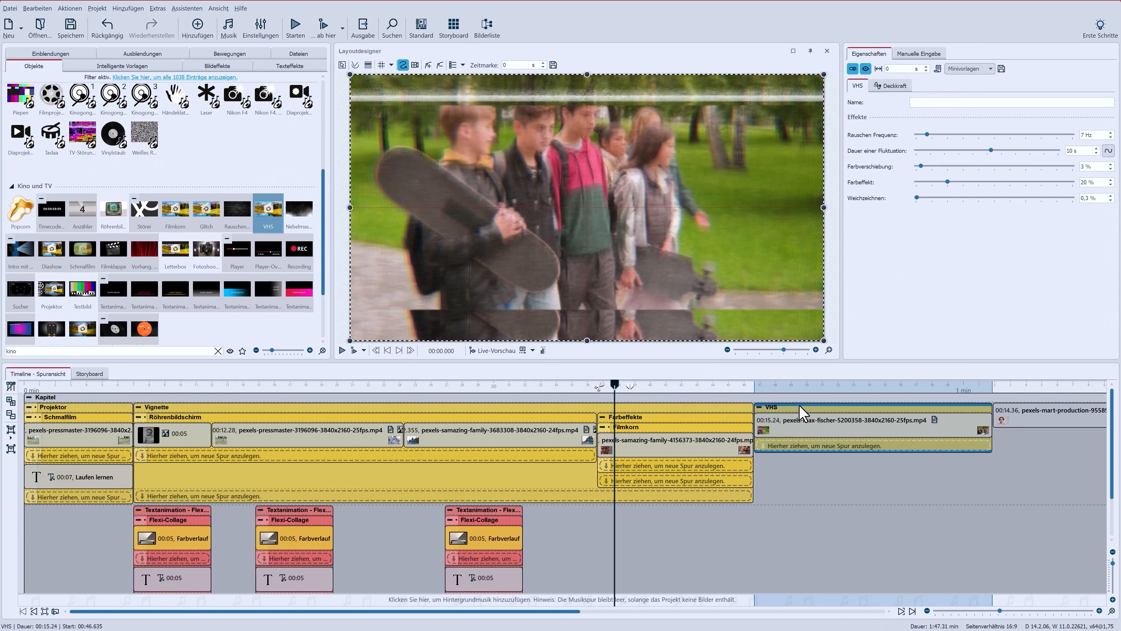
- Place the red Textanimation 2 on track 2 beneath the VHS clip and set its text to "Nie ohne deine Clique ..."
click(756, 392)
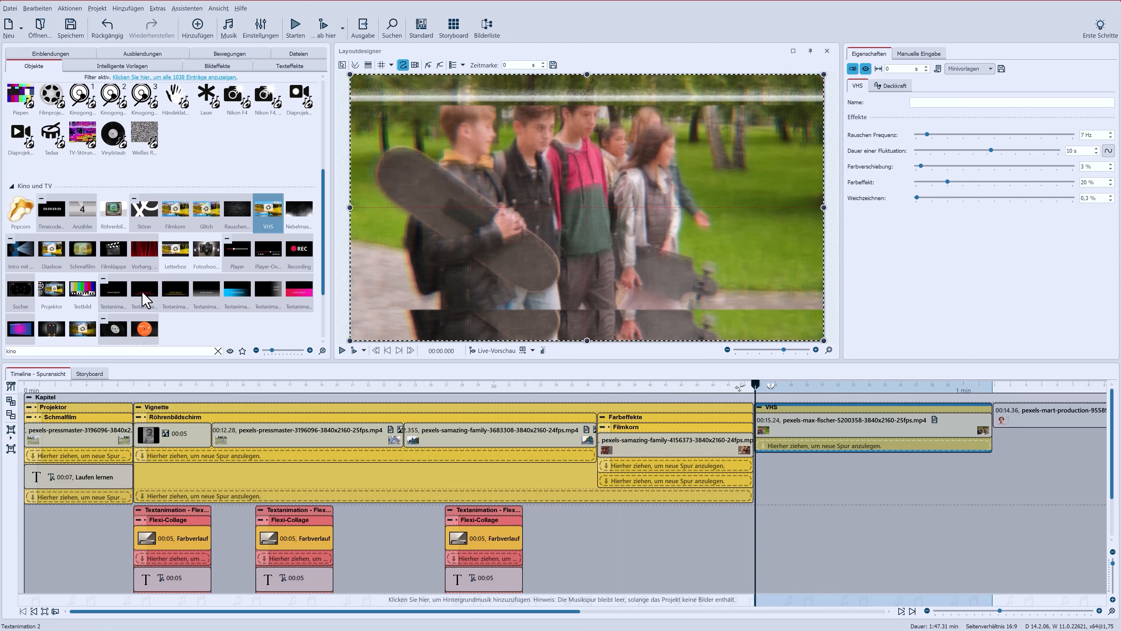
drag(142, 299, 799, 536)
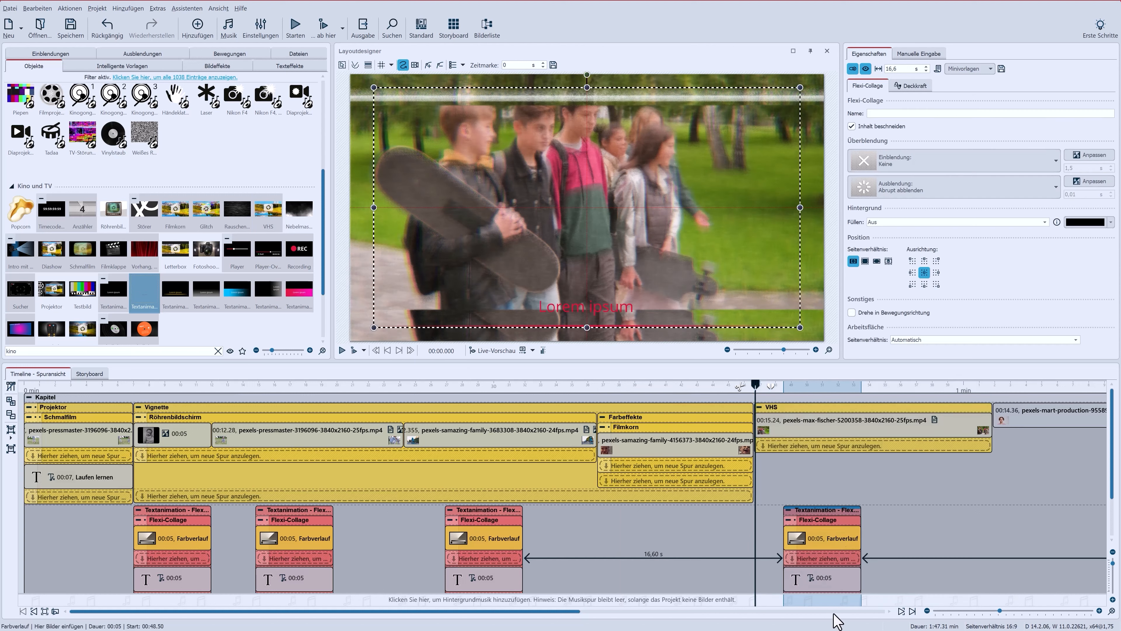
click(825, 587)
click(937, 133)
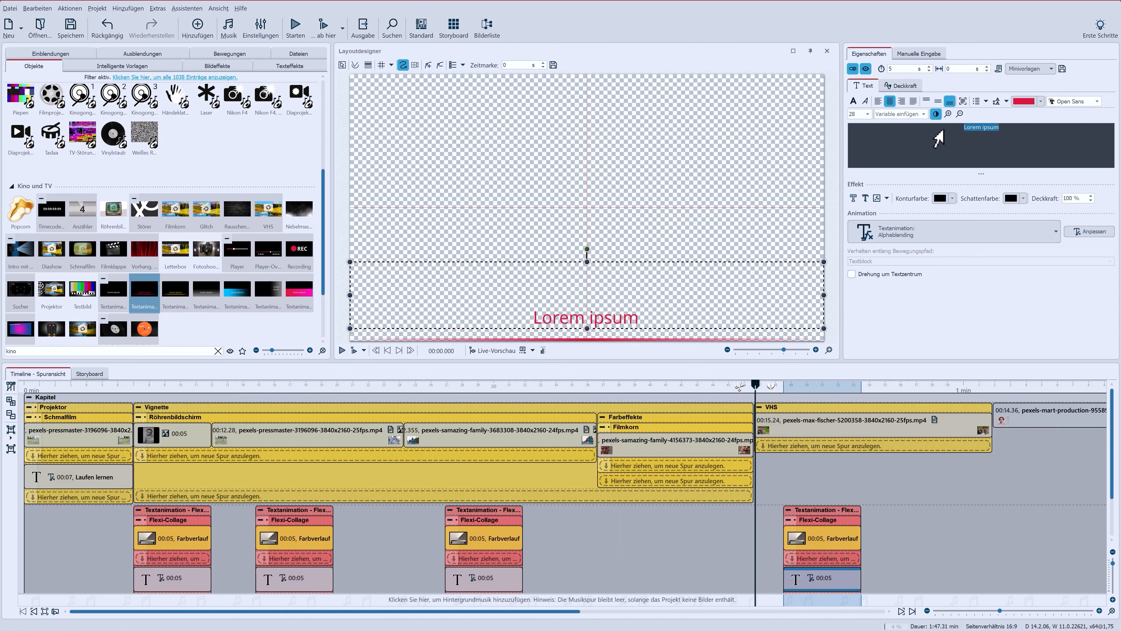
text(Nie ohne deine Clique ...)
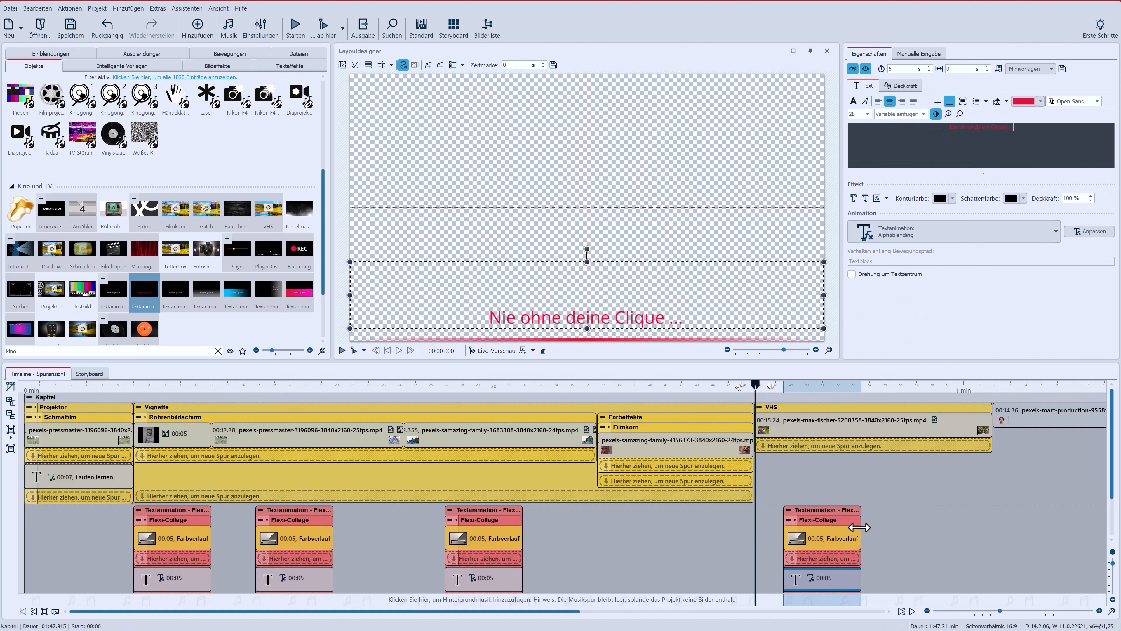
- Extend the Farbverlauf and the text of the new text animation to 10 s each and preview the title over the VHS clip
click(860, 522)
drag(867, 536, 939, 537)
drag(859, 576, 936, 580)
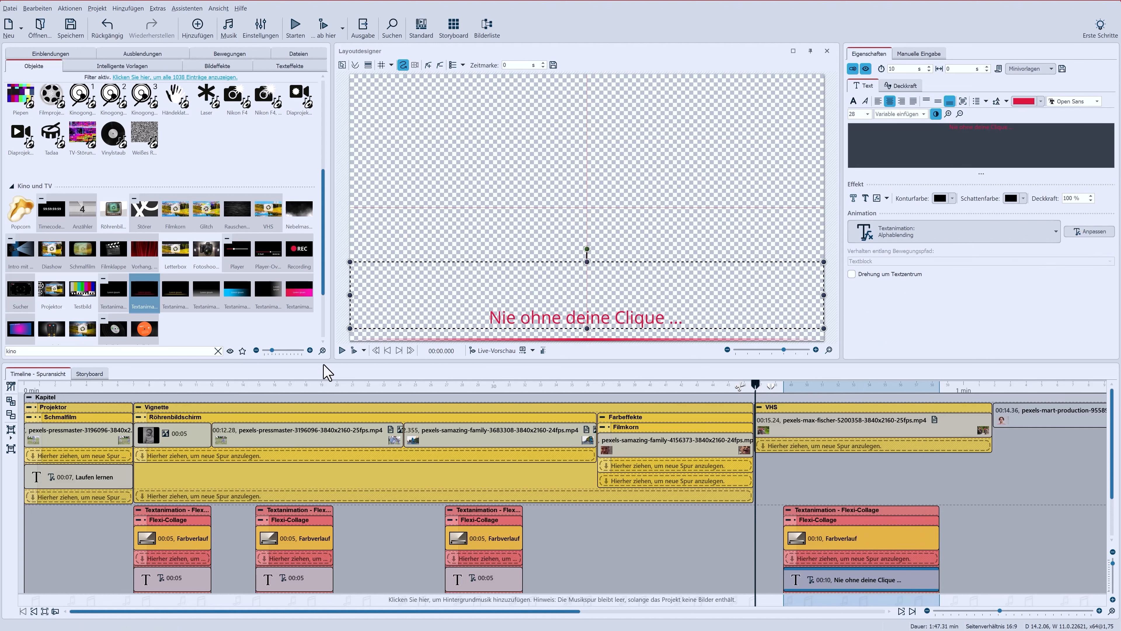
click(354, 350)
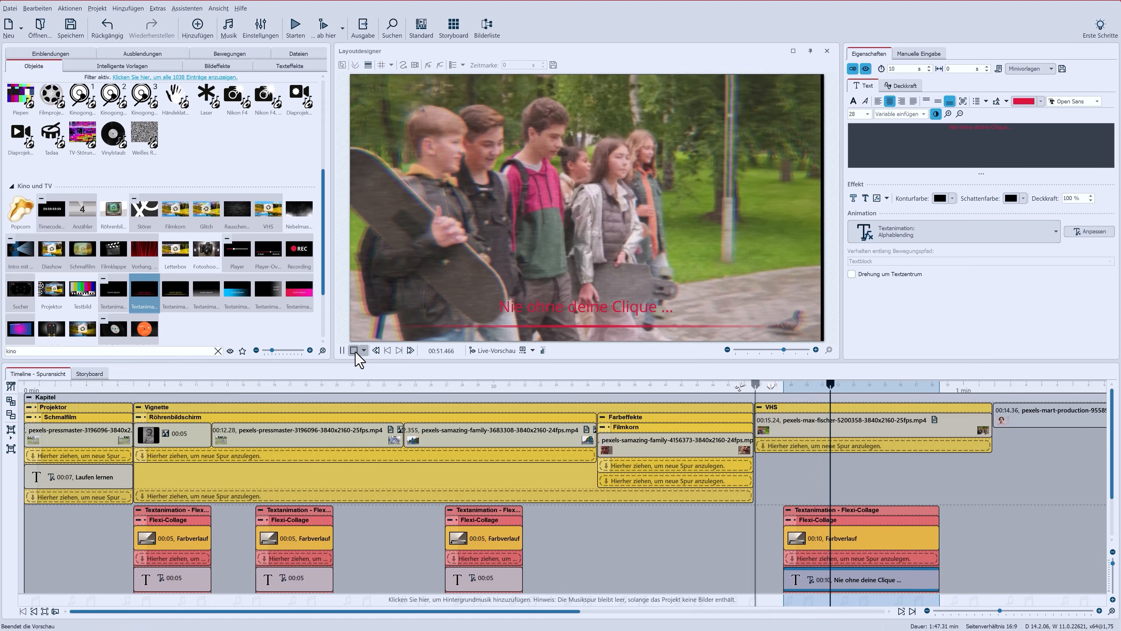
- Move the pexels-mart-production-7271837 clip directly after VHS and apply the LUT effect to it
click(797, 572)
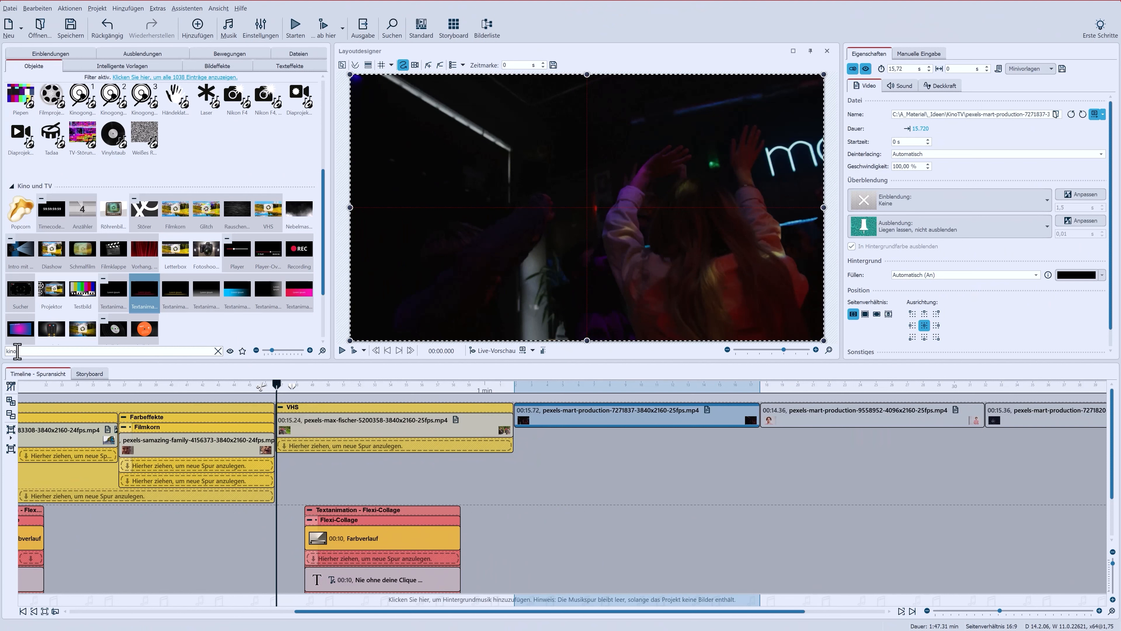
text(lu)
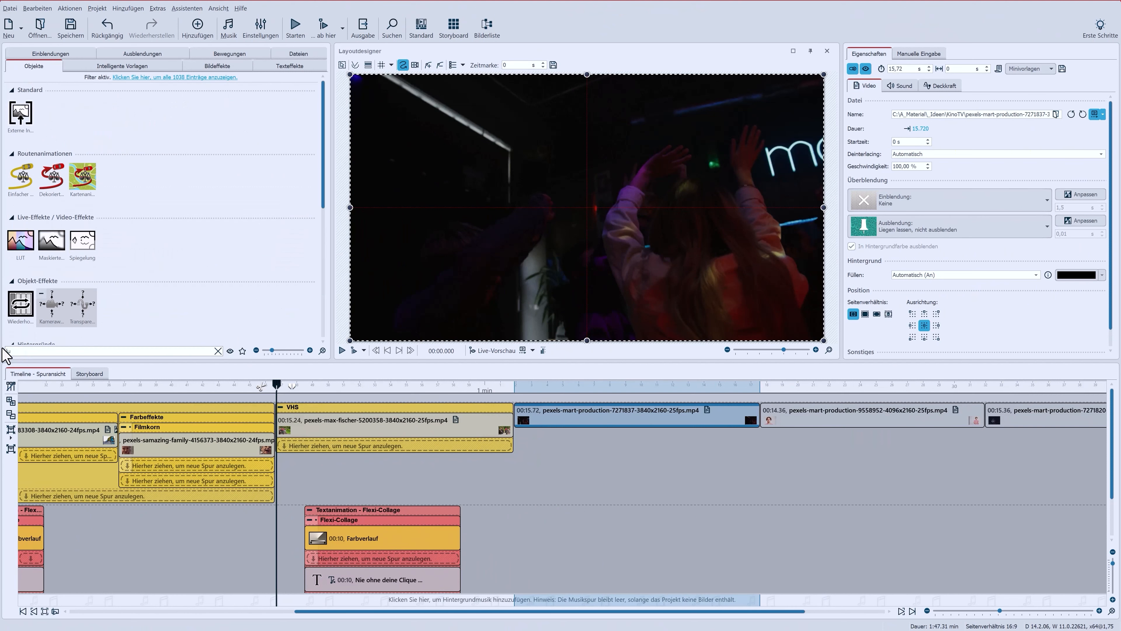
text(t)
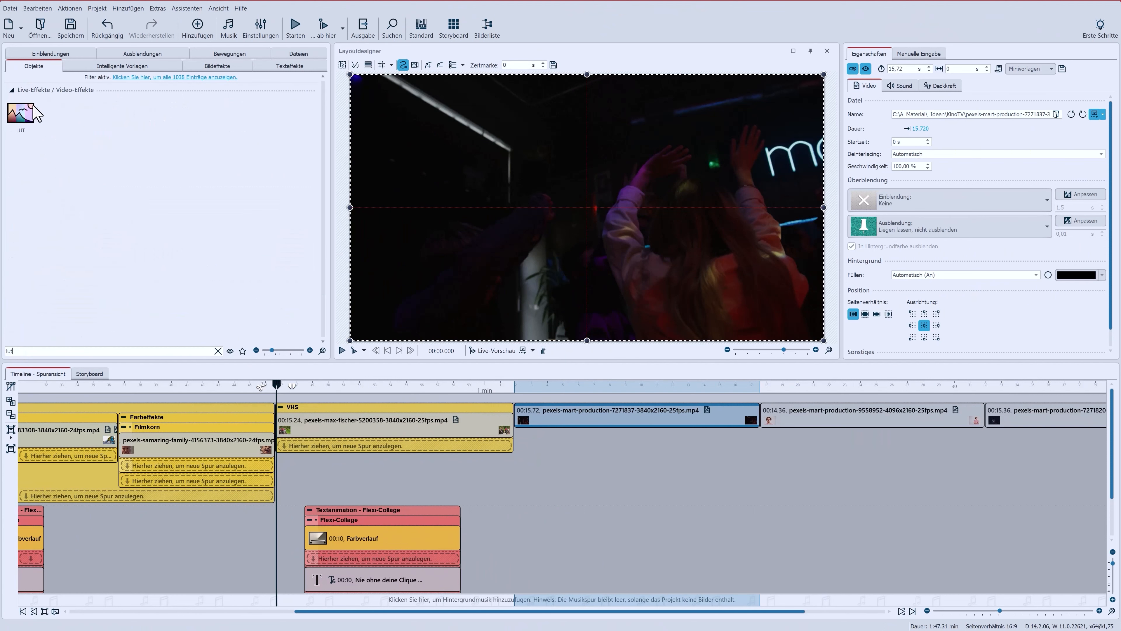
drag(21, 113, 592, 419)
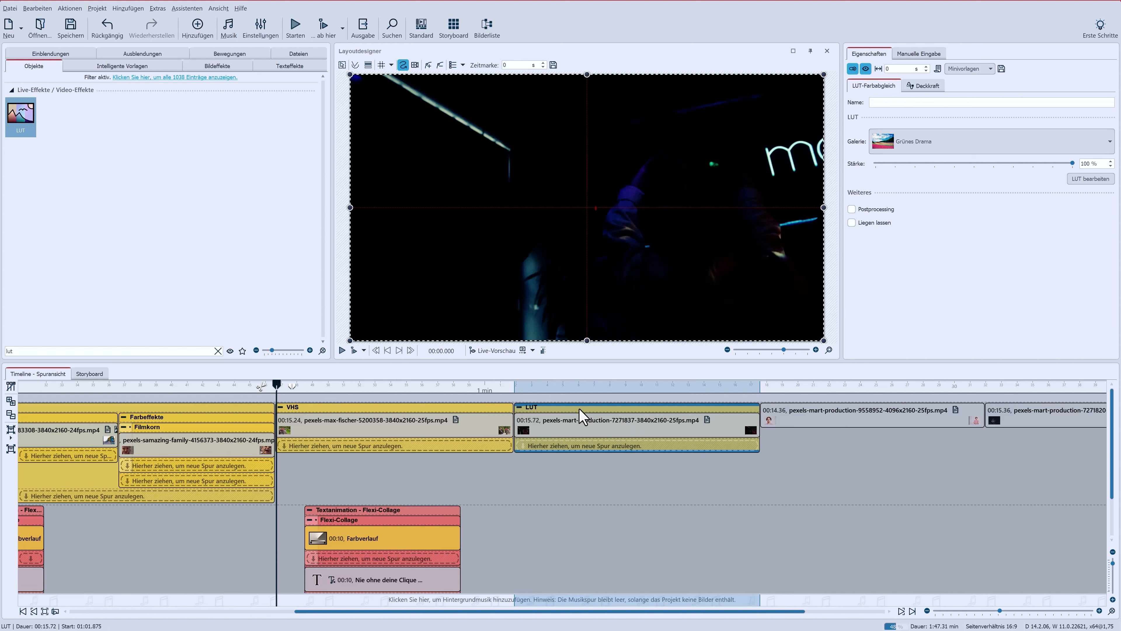
- Take the pexels-mart-production-7271837 clip out of LUT to preview it without the effect, and put it back inside
drag(582, 417, 512, 414)
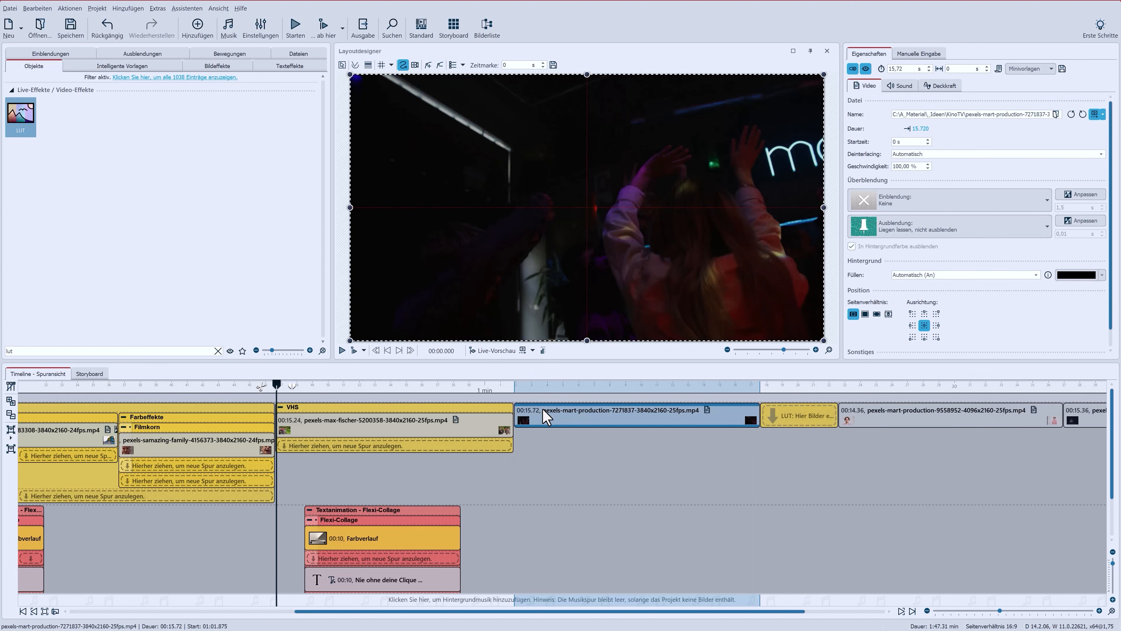
click(546, 417)
click(354, 350)
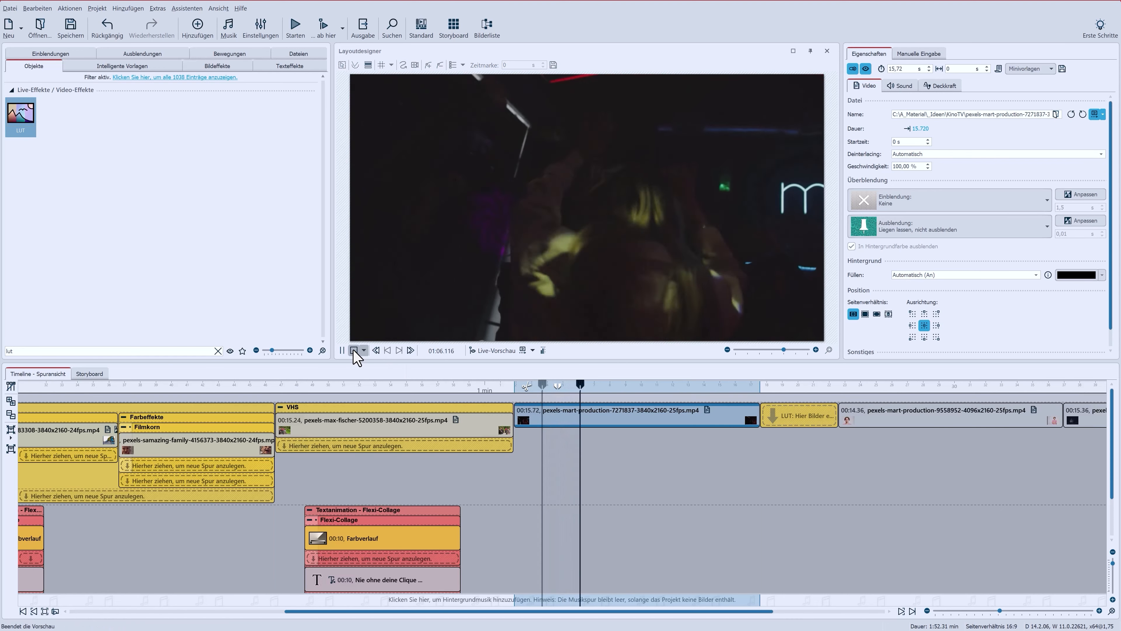
click(369, 356)
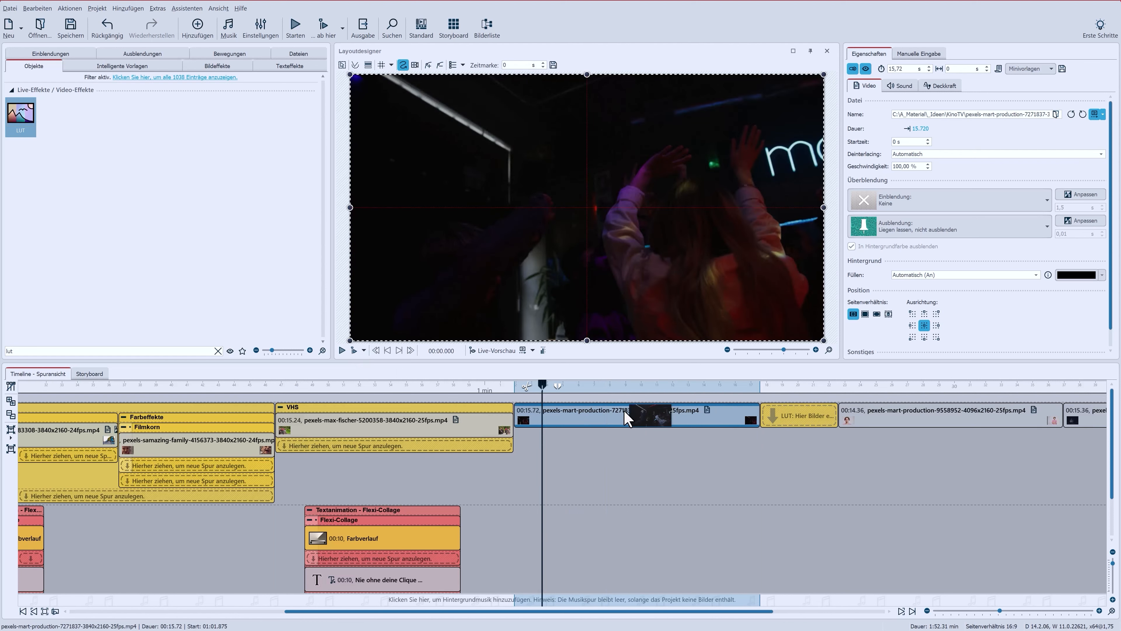
drag(618, 415, 750, 419)
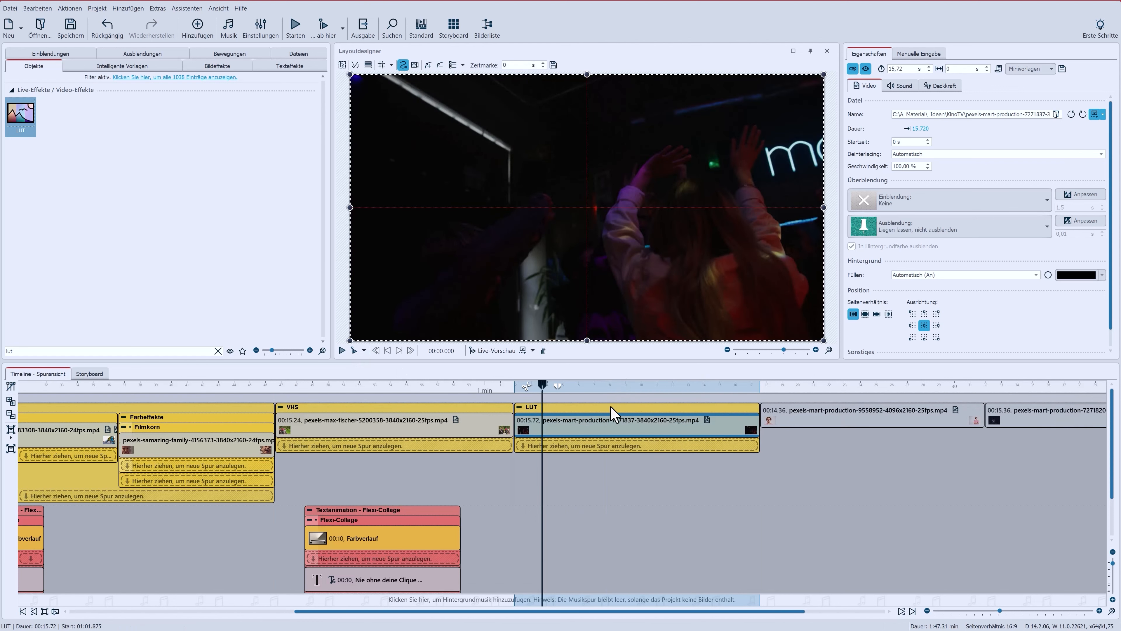
- Set the LUT object's gallery preset to Grün-gelb and preview the recoloured party clip
click(595, 409)
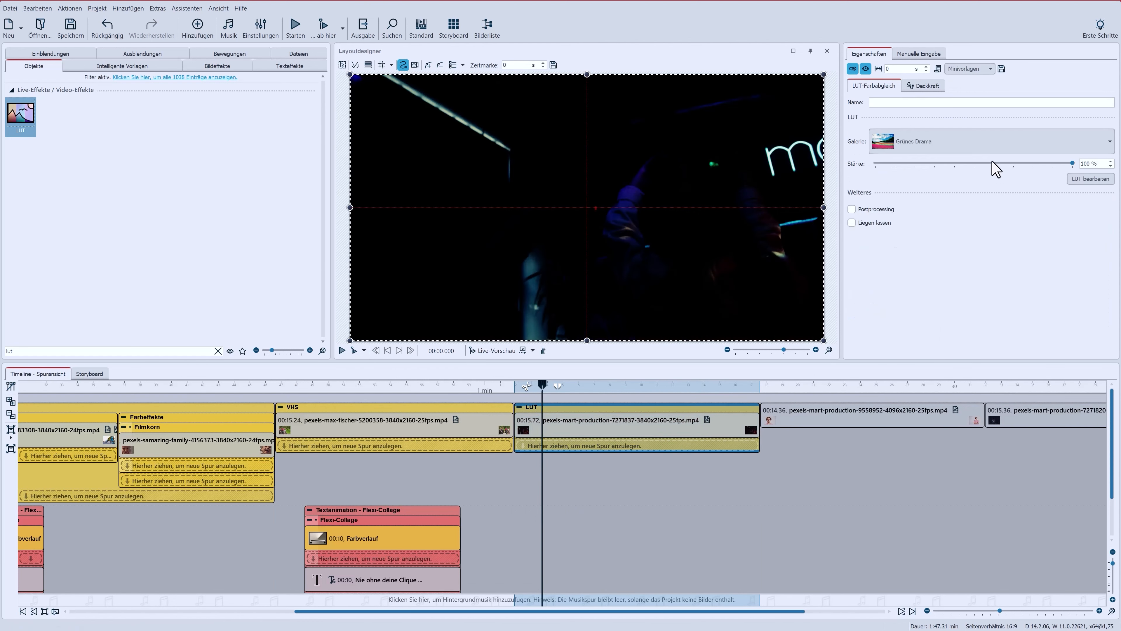
click(974, 152)
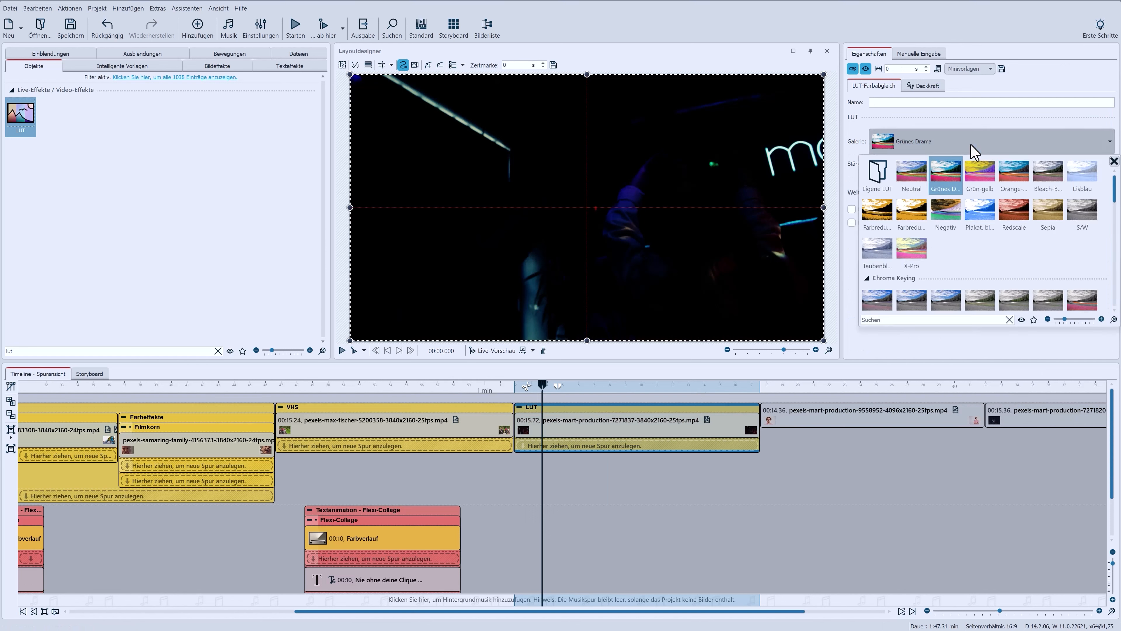
click(981, 174)
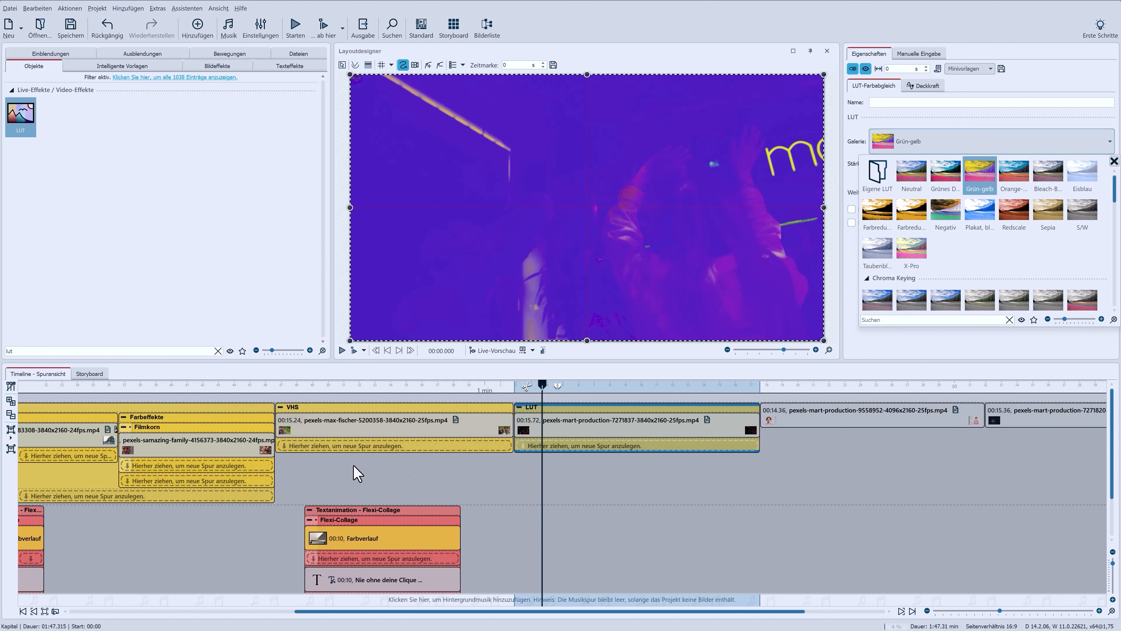
click(359, 359)
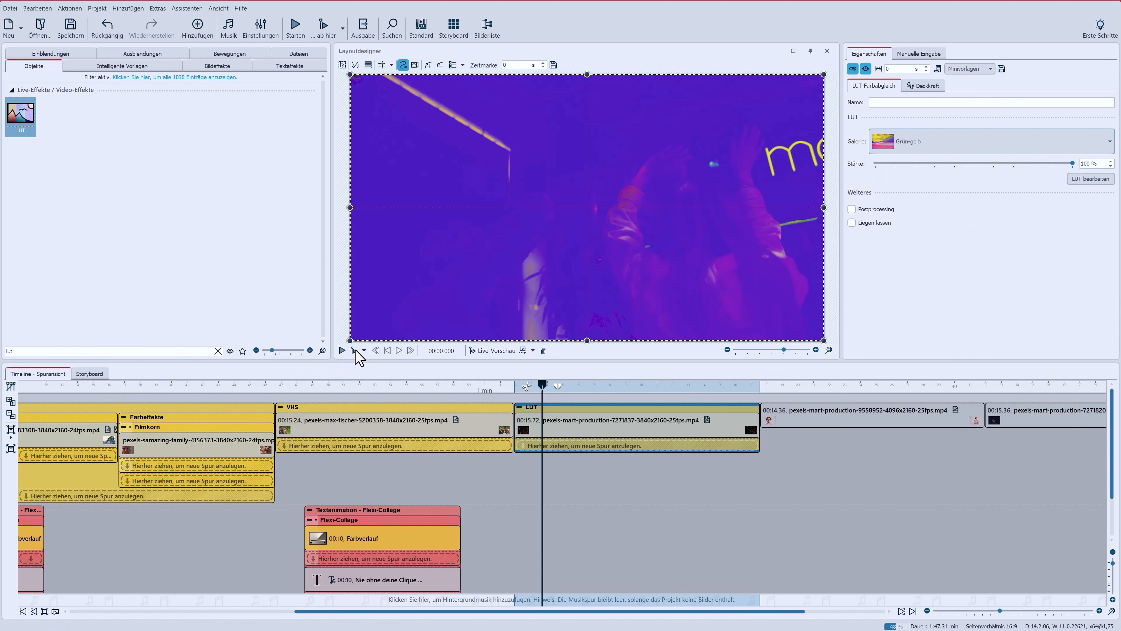
click(356, 351)
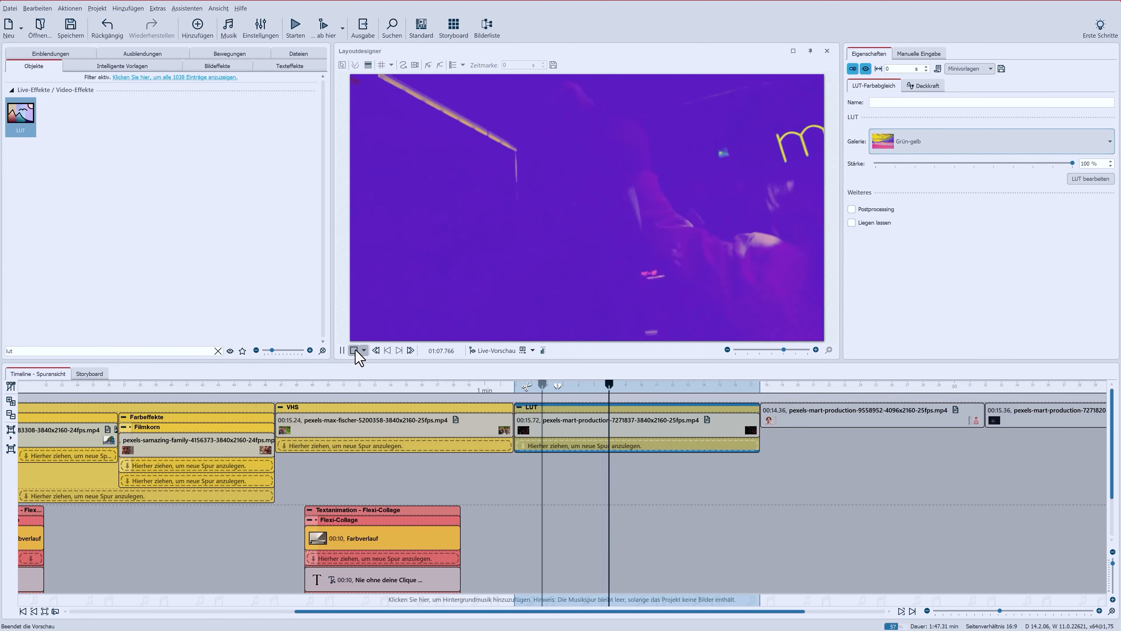
click(356, 351)
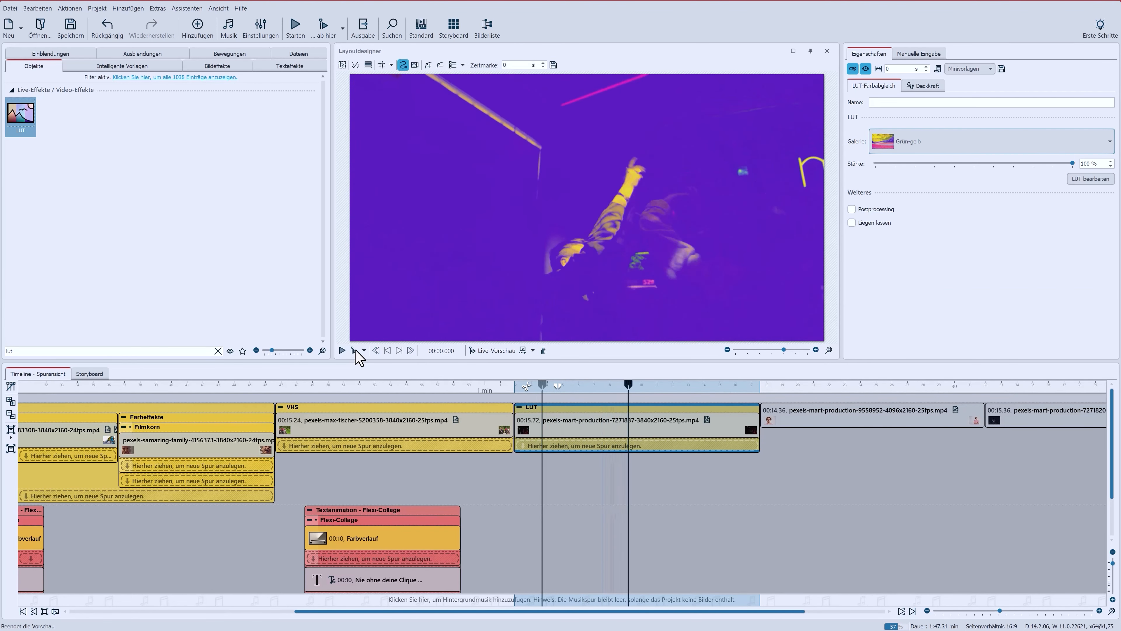
- Split the pexels-mart-production-9558952 clip after the LUT section into four parts at the pose changes, using the live preview to find the cut points
click(799, 425)
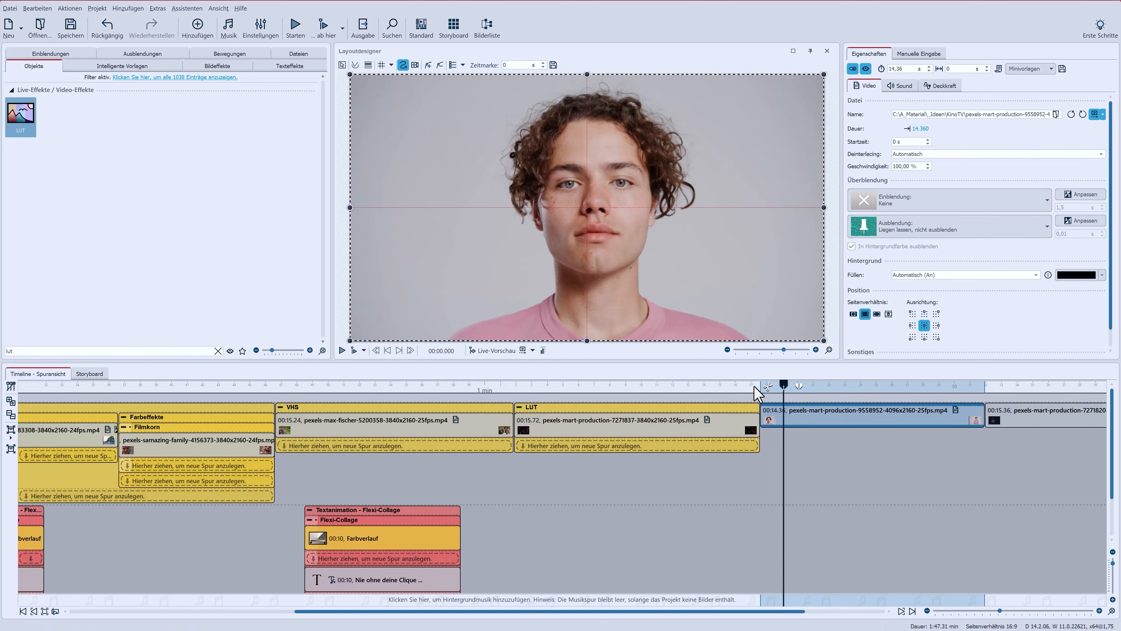
click(497, 350)
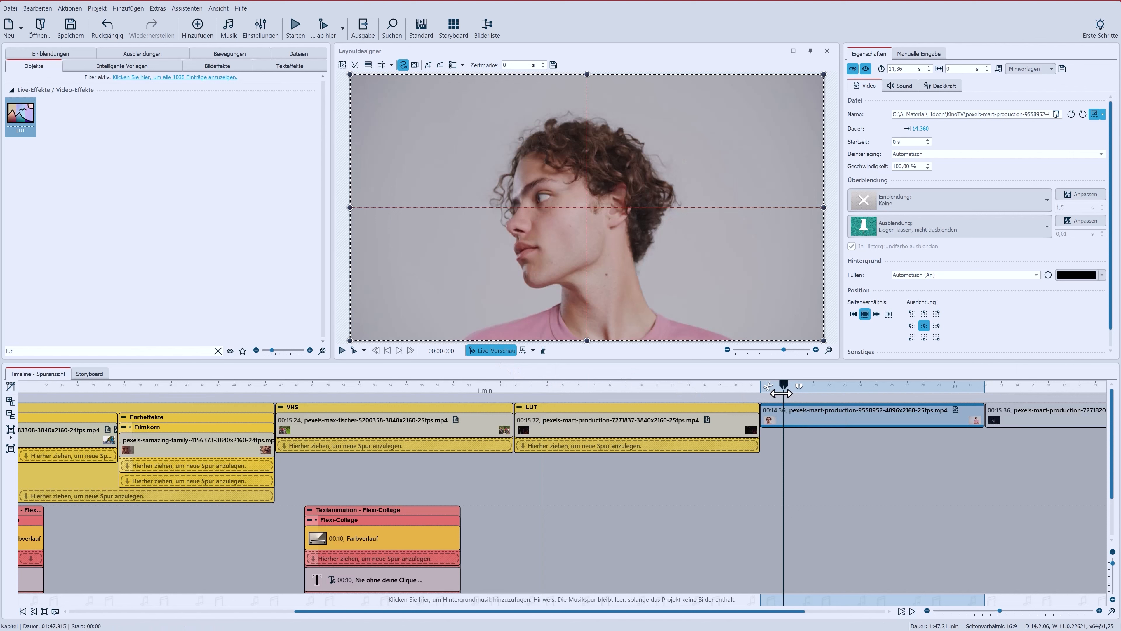
drag(782, 394, 923, 392)
click(791, 387)
click(853, 386)
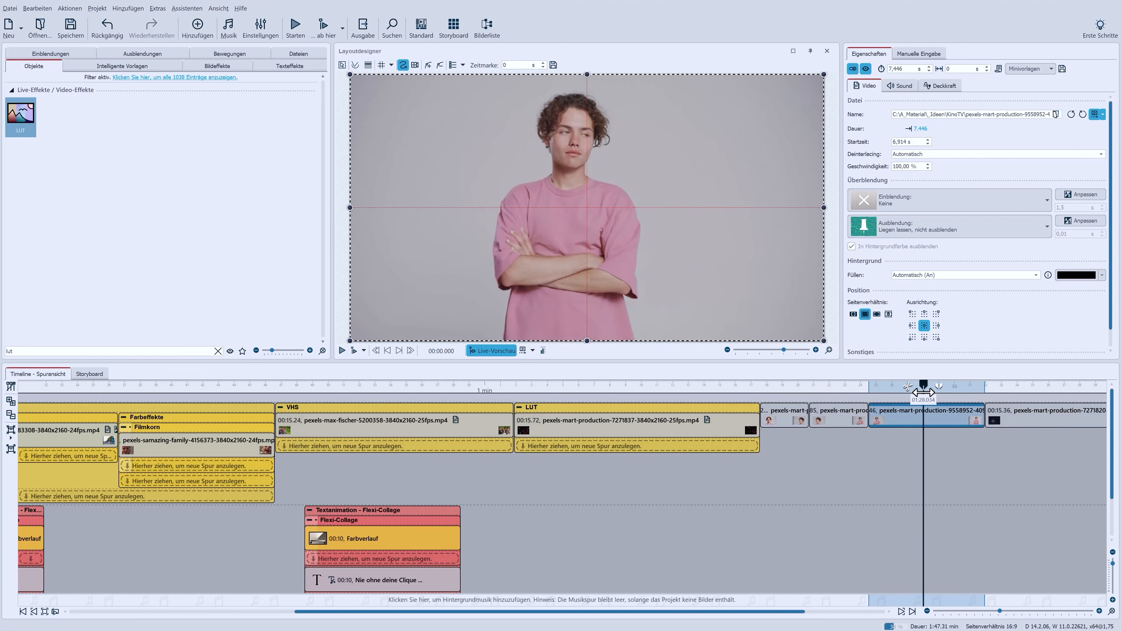
click(907, 388)
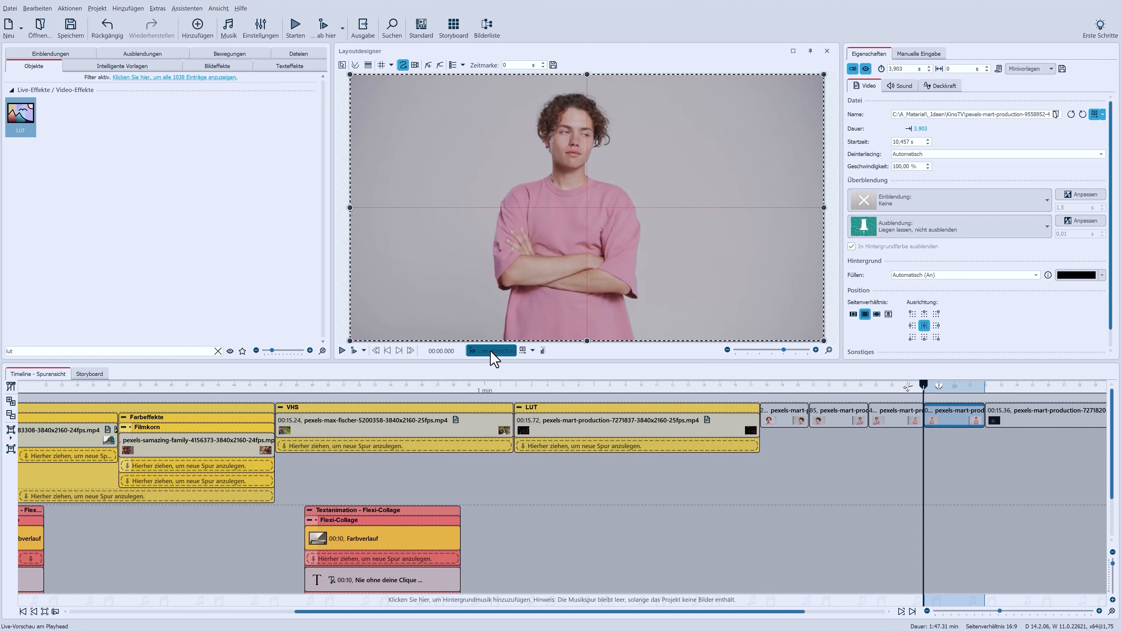
- Search the objects for "kino" and apply the Fotoshooting effect to each of the four pexels-mart-production-9558952 parts
click(1, 352)
text(kino)
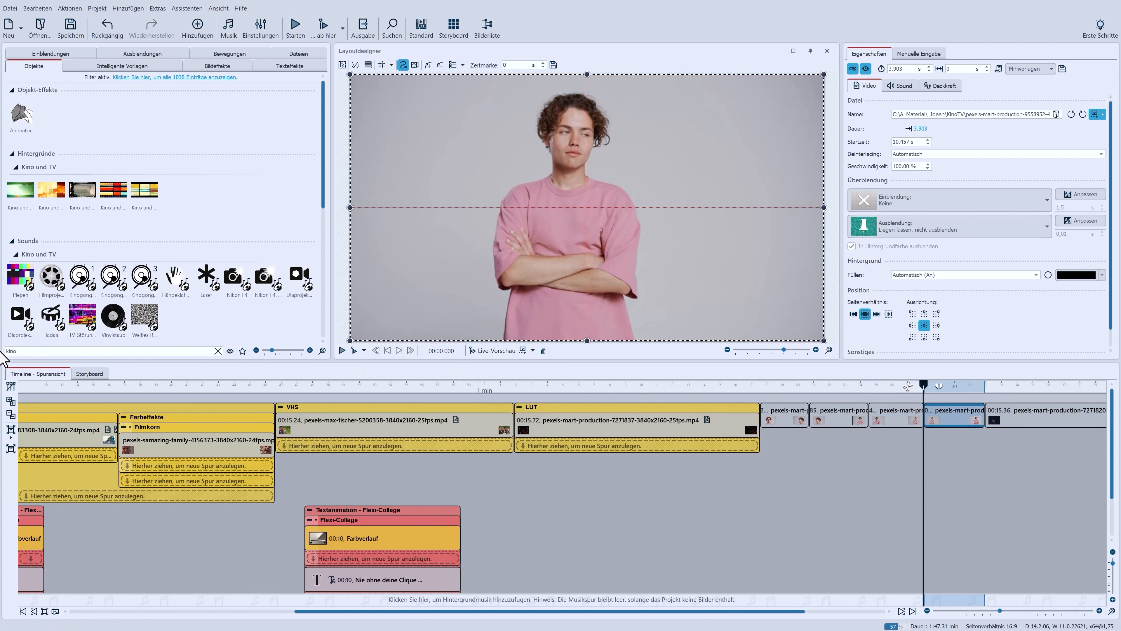
scroll(252, 287, down, 5)
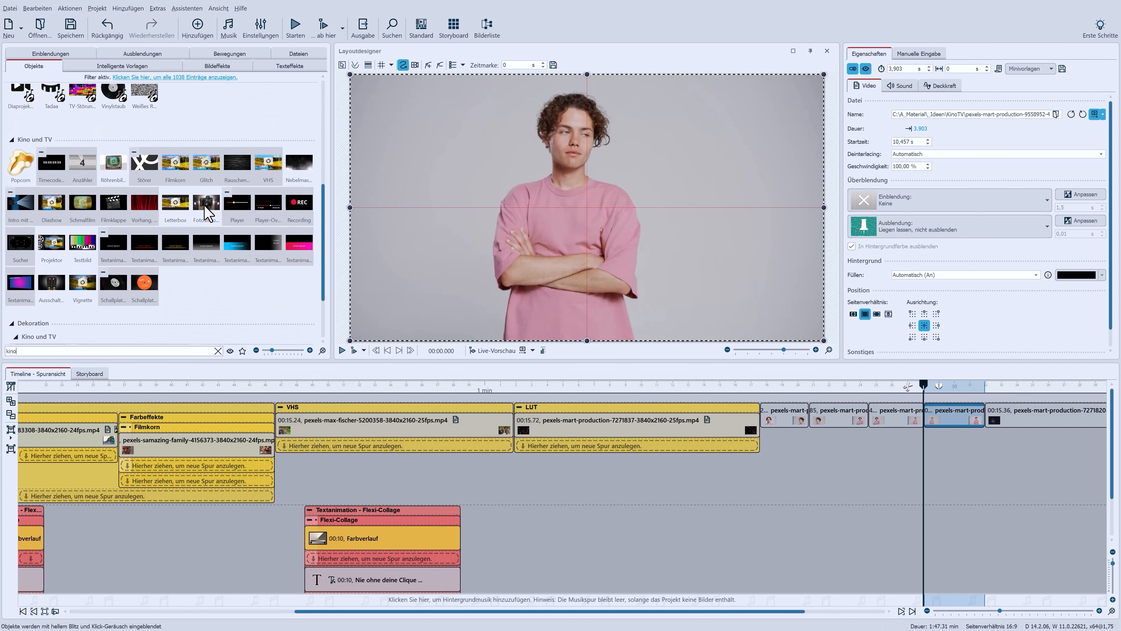
drag(204, 205, 487, 285)
drag(723, 381, 780, 415)
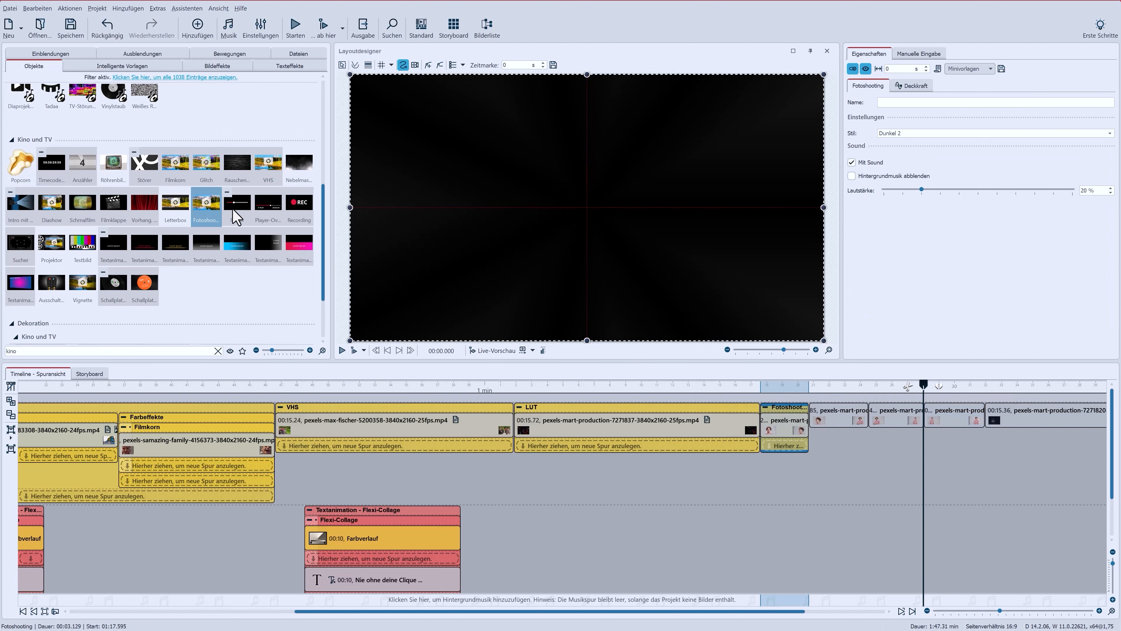
drag(207, 207, 779, 391)
drag(204, 212, 888, 413)
- Preview the four Fotoshooting sections from just before the end of the LUT section
drag(847, 374, 753, 389)
click(355, 351)
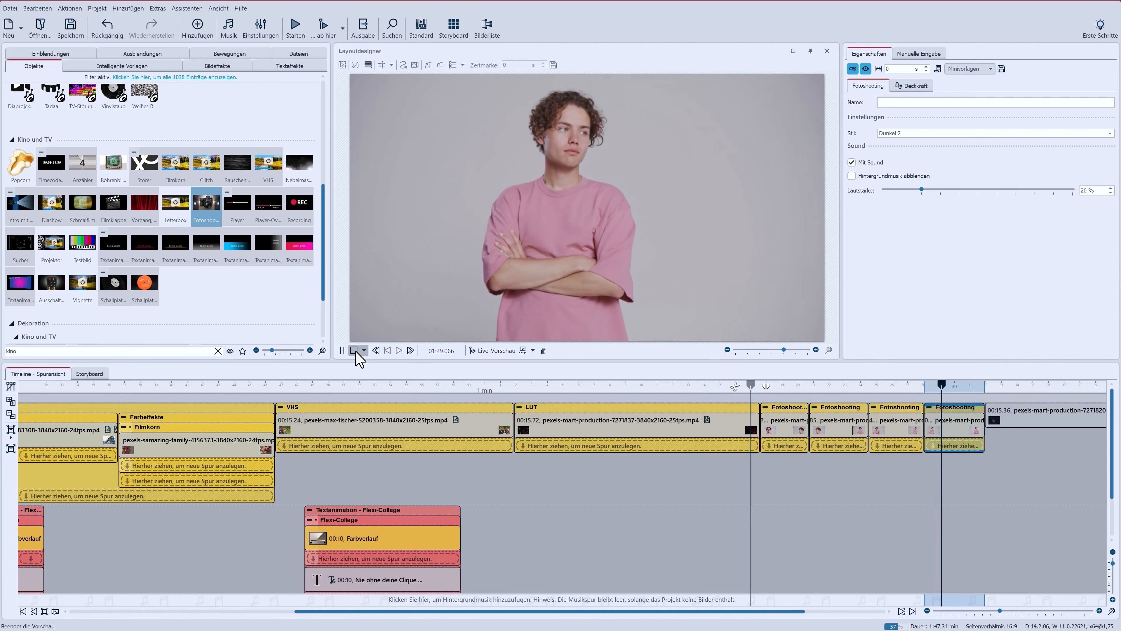
click(354, 350)
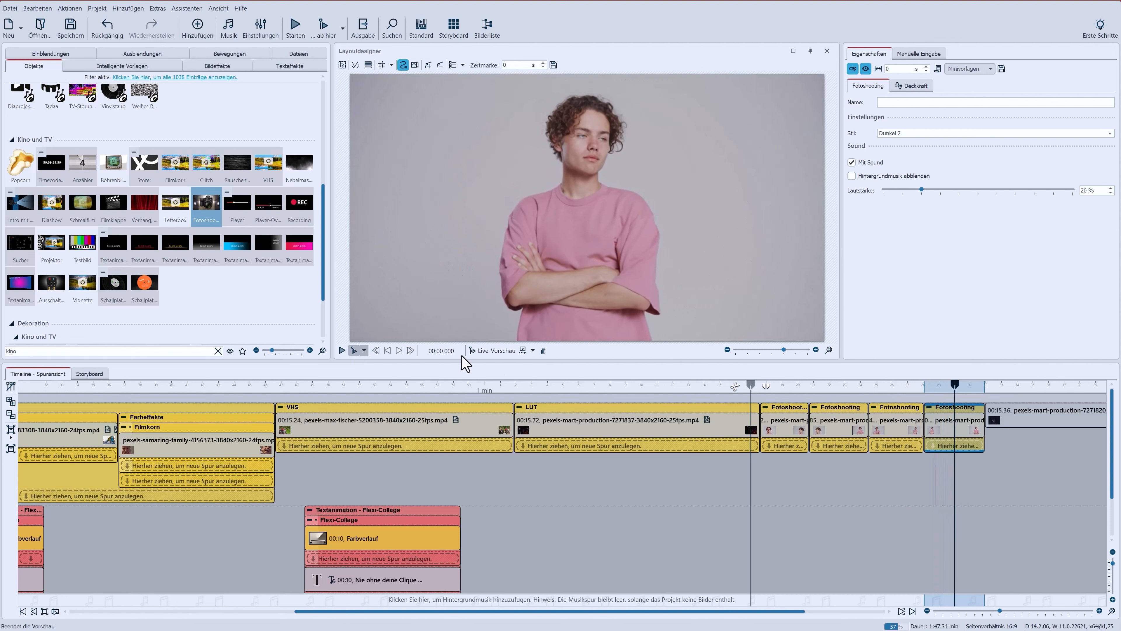
- Set the Ausblendung of all four video parts inside the Fotoshooting effects to Liegen lassen
click(793, 429)
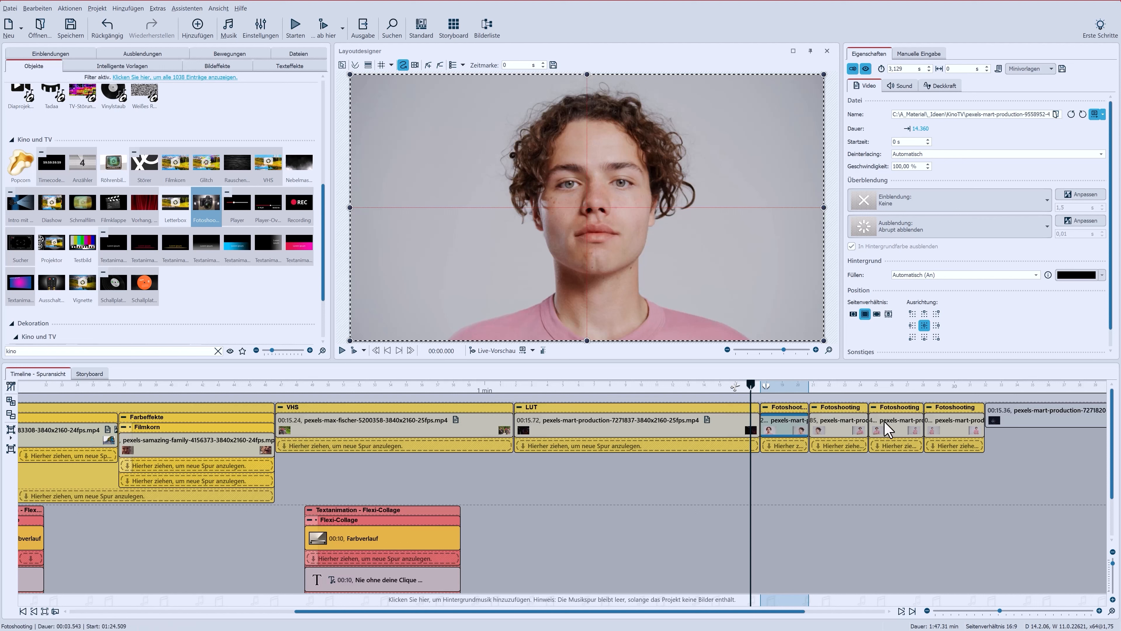
ctrl+click(843, 430)
ctrl+click(932, 427)
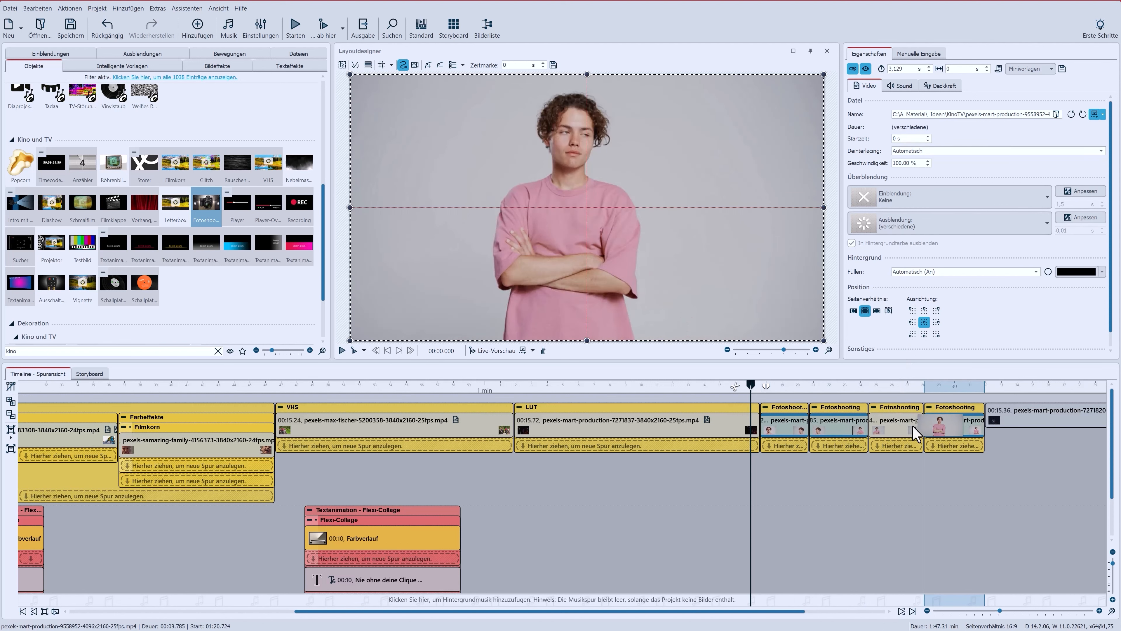
ctrl+click(912, 431)
click(898, 223)
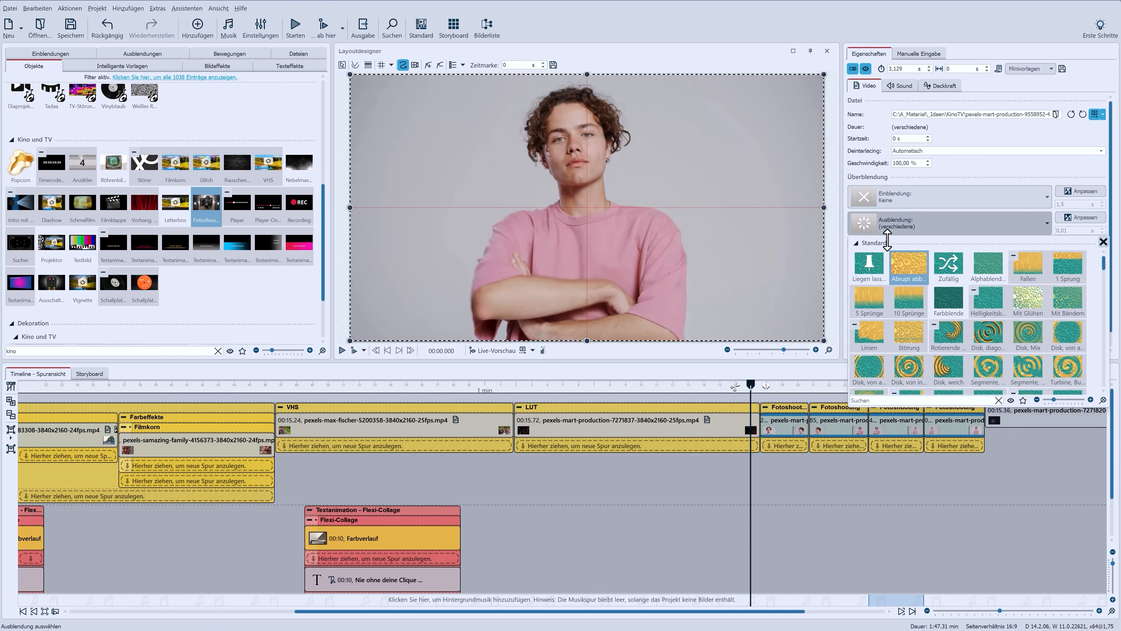
- Check the Ausblendung setting of each of the four Fotoshooting video parts and preview the sequence again
click(796, 425)
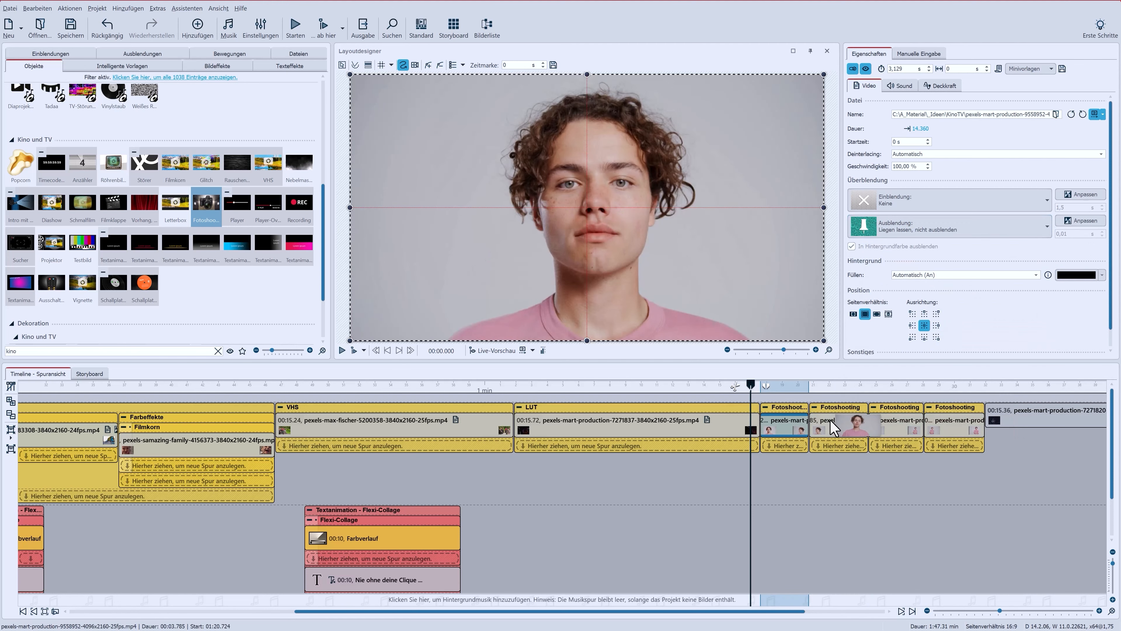
click(834, 428)
click(903, 426)
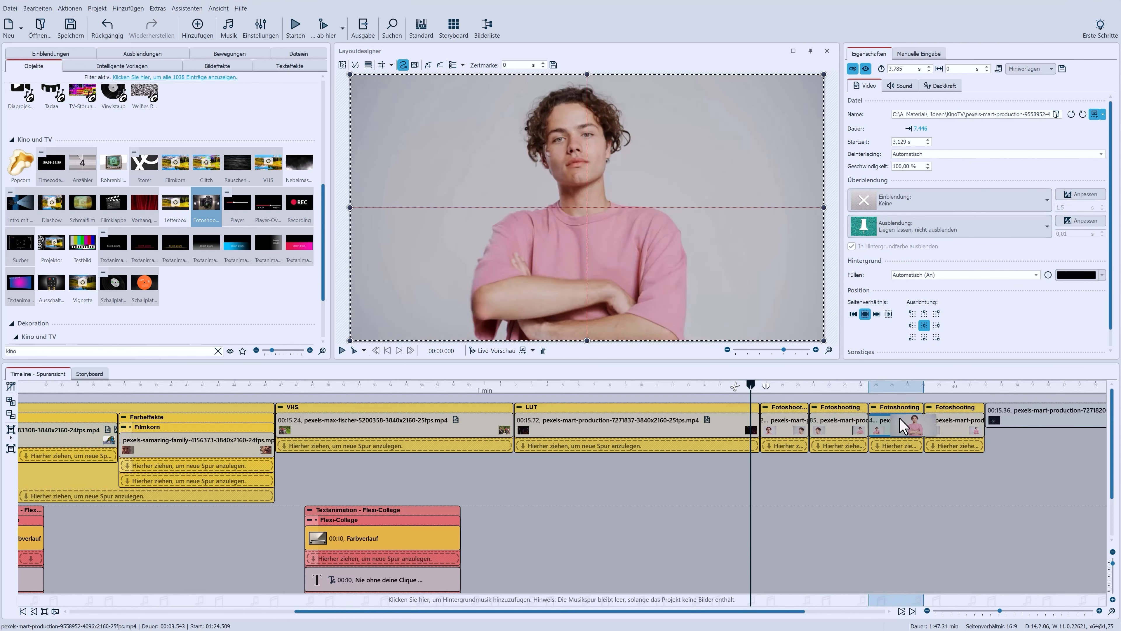
click(955, 428)
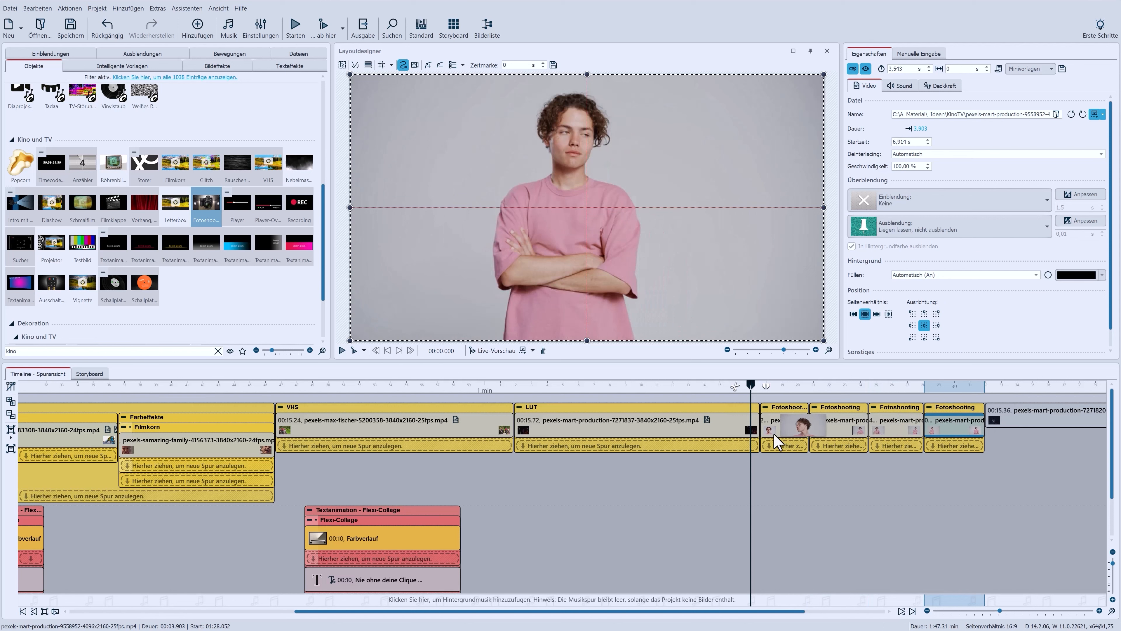
click(353, 350)
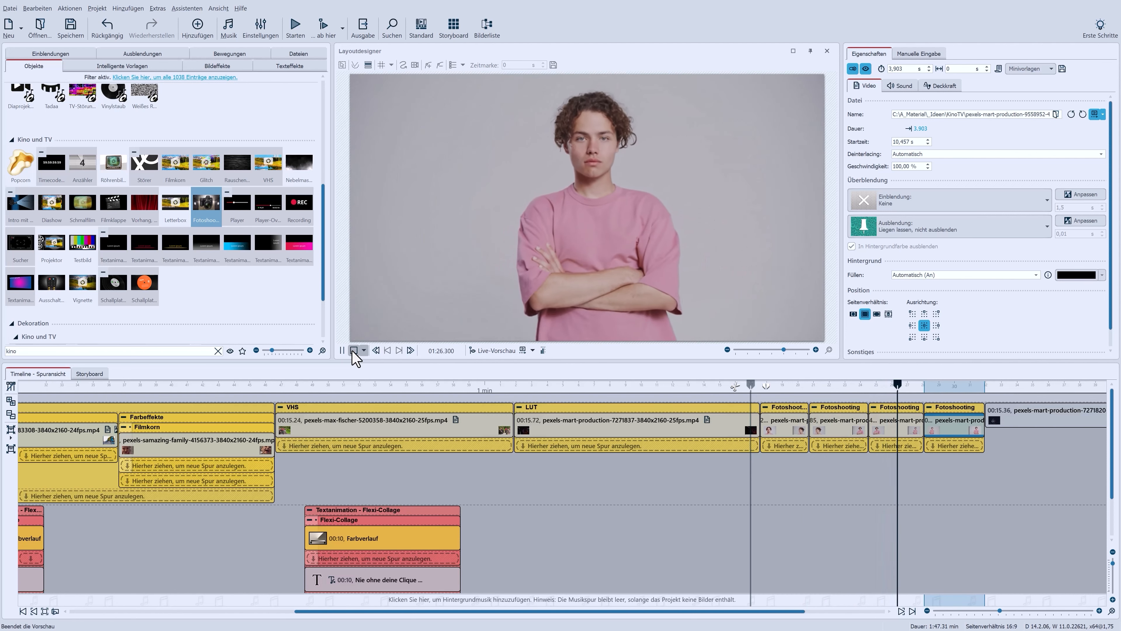
click(354, 350)
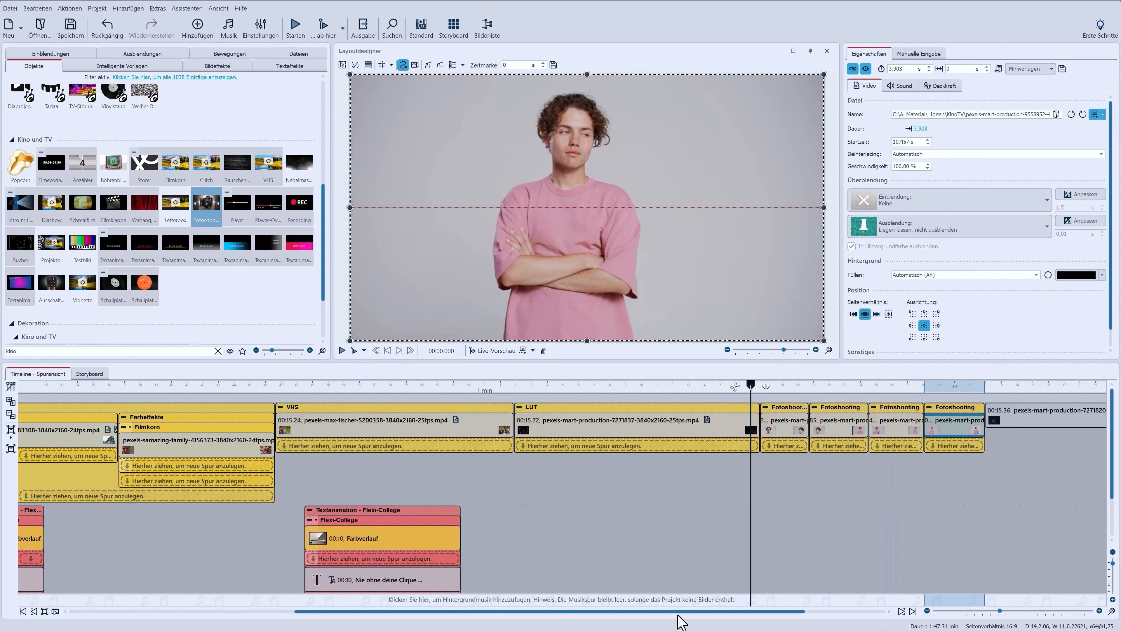
- Add the red-line Flexi-Collage text animation on the lower track beneath the pexels-mart-production-7271820 clip
drag(693, 612, 771, 612)
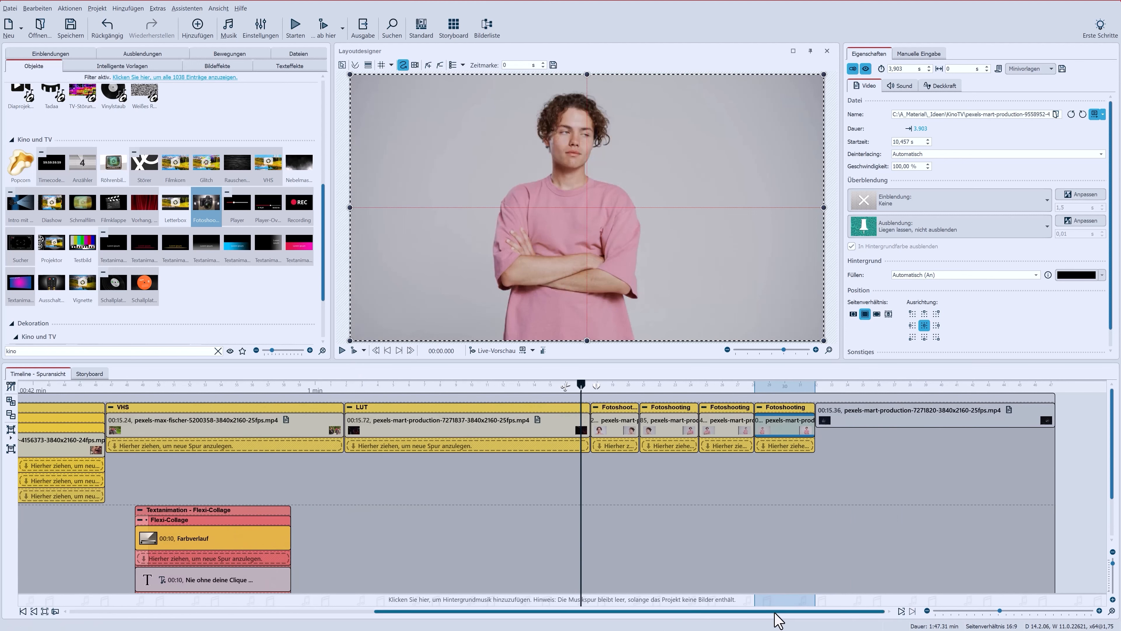
click(838, 428)
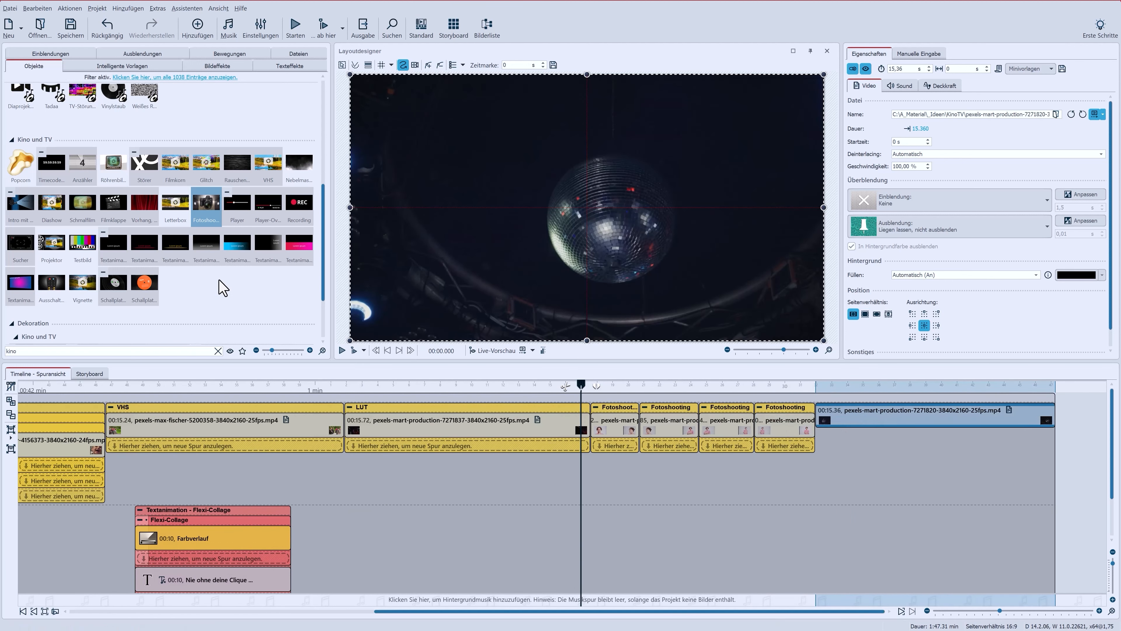
drag(141, 252, 845, 529)
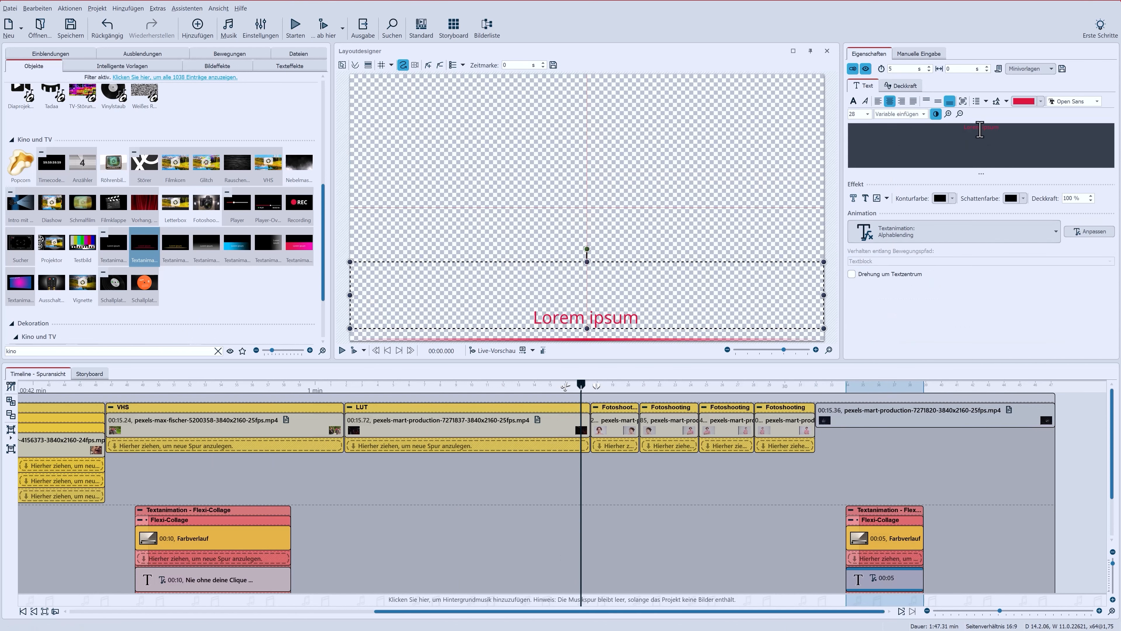
- Replace the placeholder title of the new text animation with "Happy Birthday" and set its font size to 72
drag(1000, 131, 938, 135)
text(Happy Birthday)
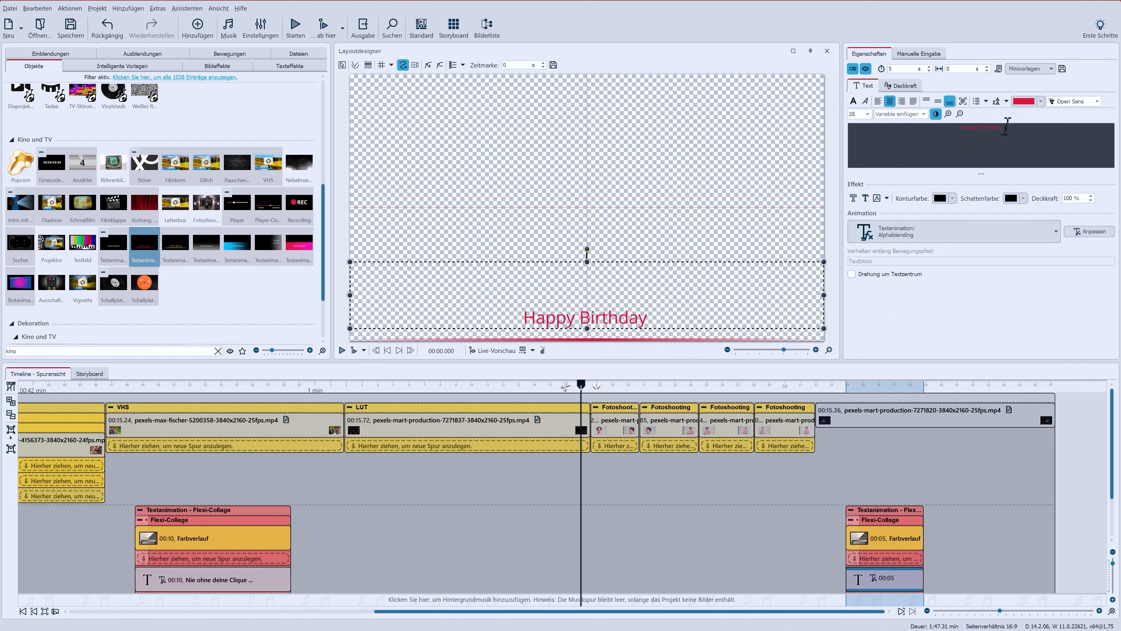
drag(1007, 127, 874, 120)
click(867, 114)
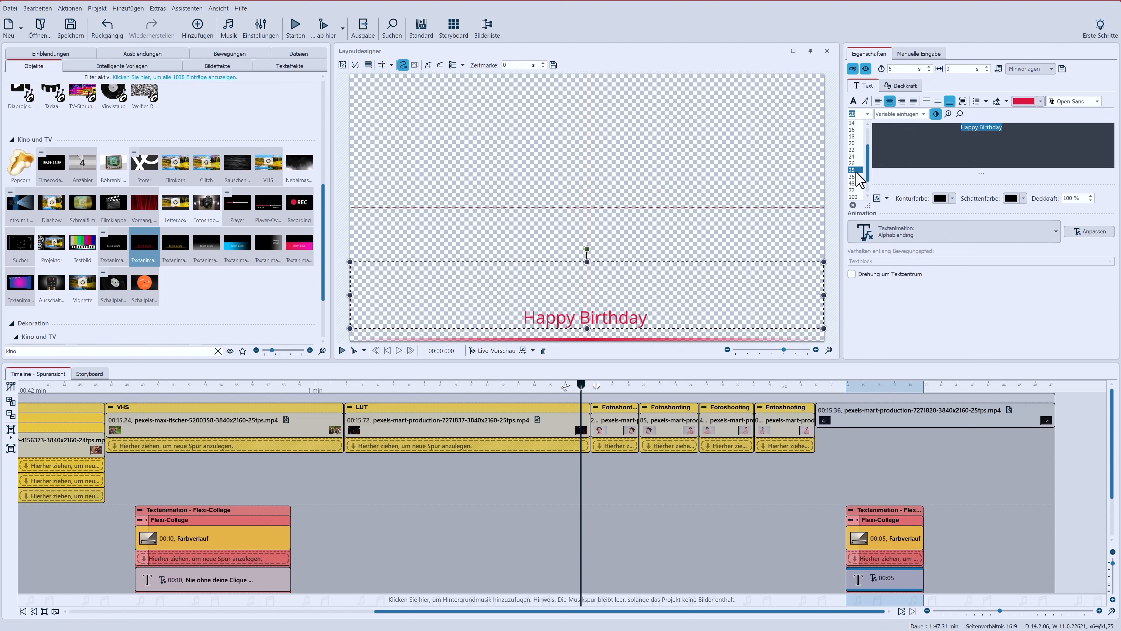
click(858, 199)
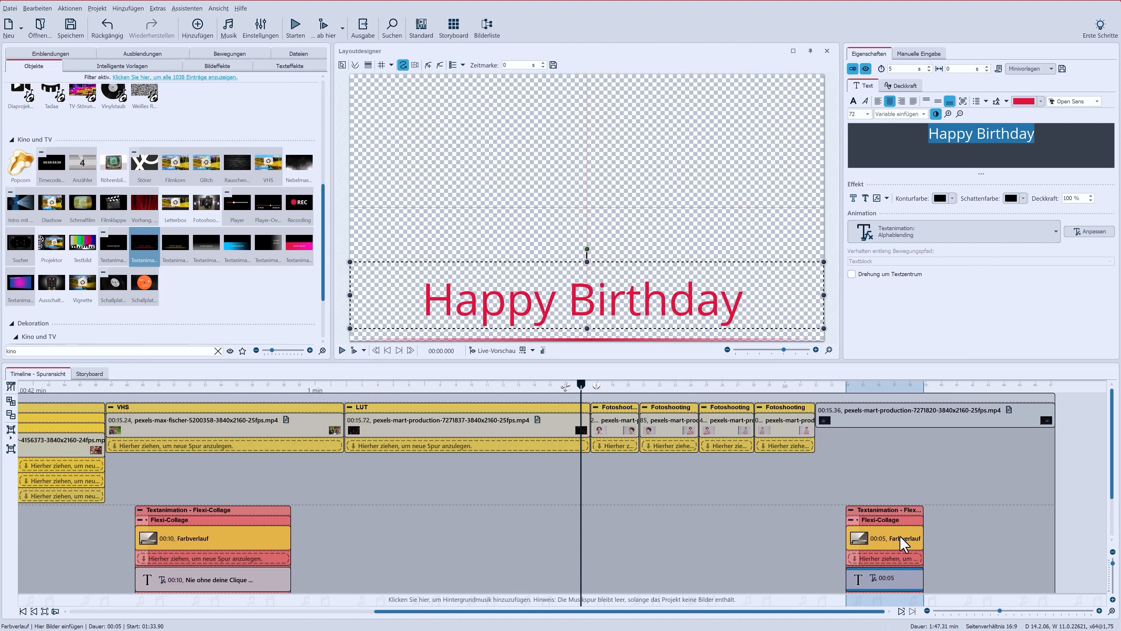
- Extend the Farbverlauf and the Happy Birthday text of the text animation to 11.2 s each
click(920, 536)
drag(922, 536, 1024, 541)
drag(921, 589, 1017, 578)
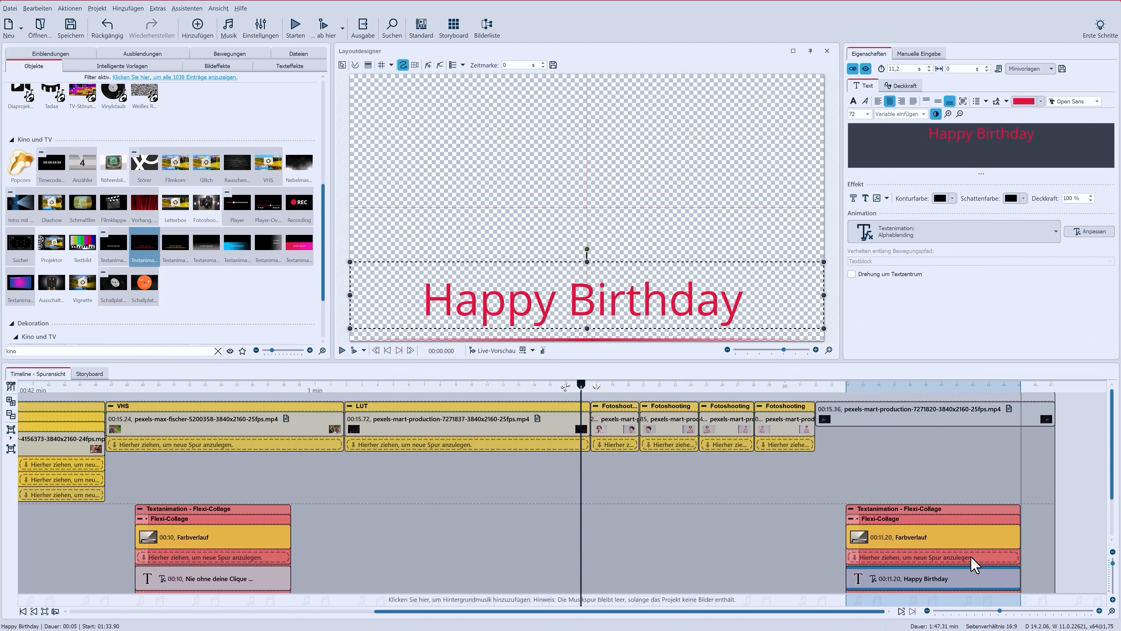
- Collapse the Happy Birthday text animation and add the Nebelmaschine object on a new track beneath it, aligned with its start
click(851, 508)
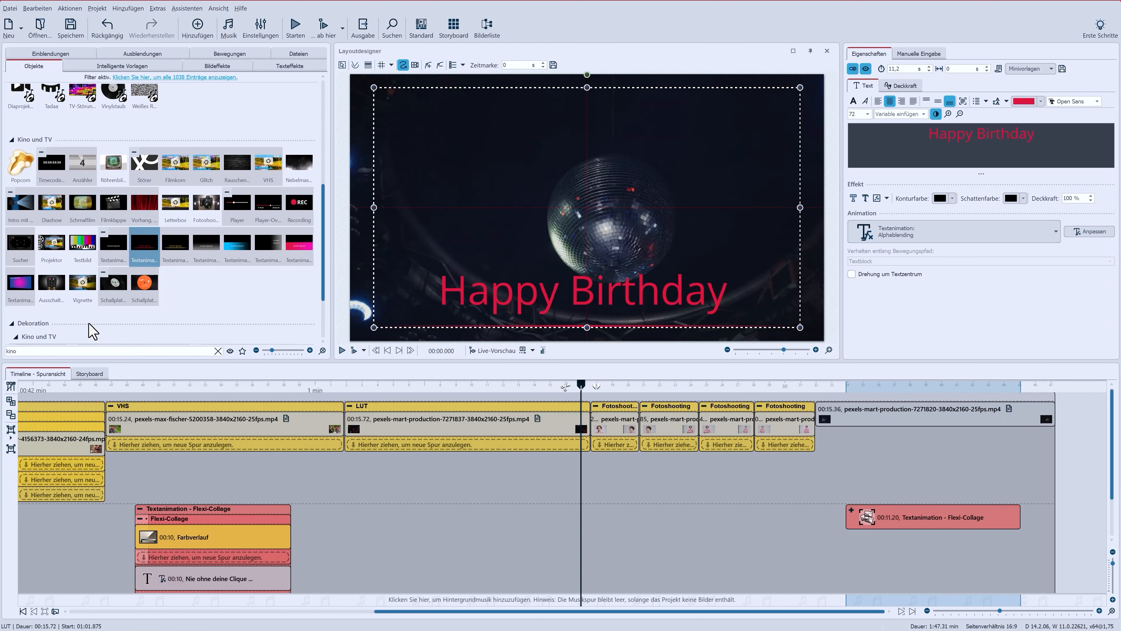
drag(297, 170, 511, 331)
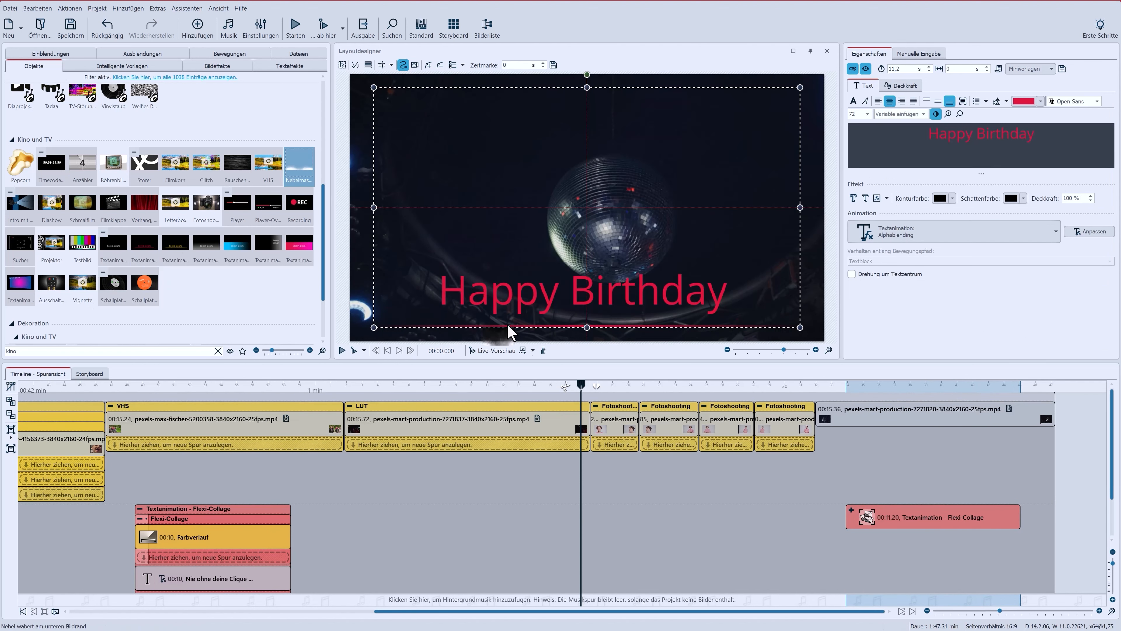
drag(856, 584, 884, 580)
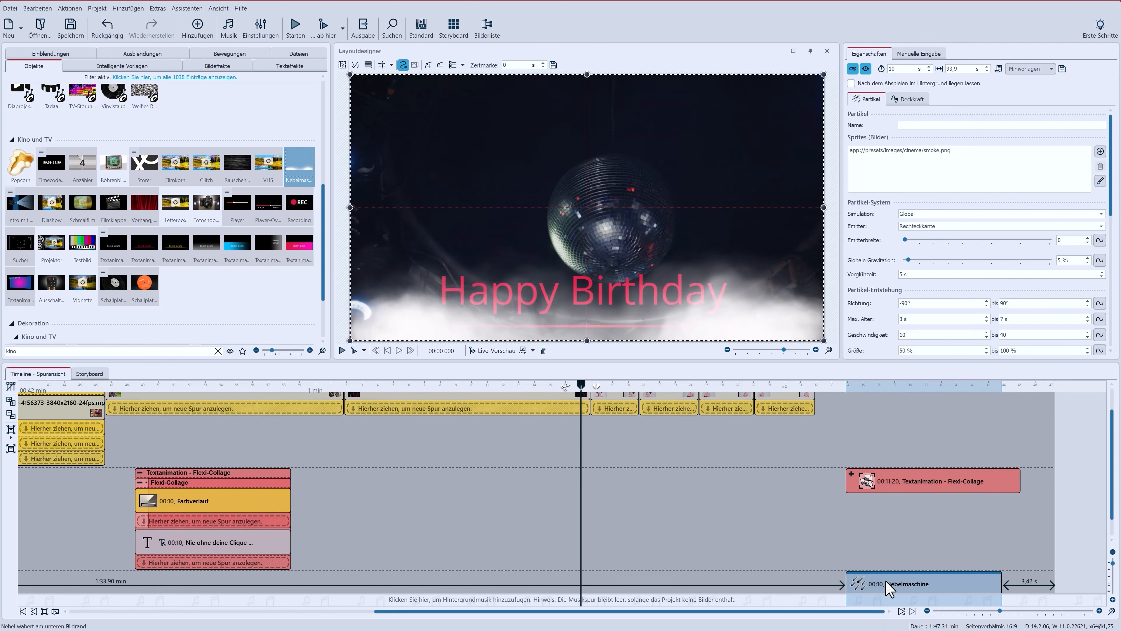